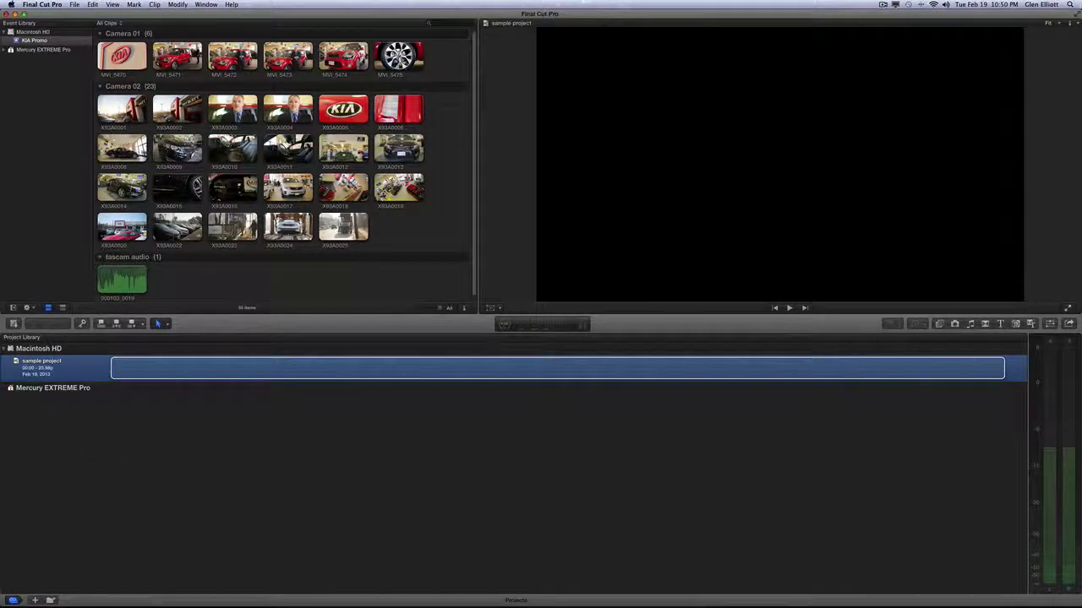
Step: Switch to Finder and locate the Final Cut Events and Final Cut Projects folders on Macintosh HD
click(178, 225)
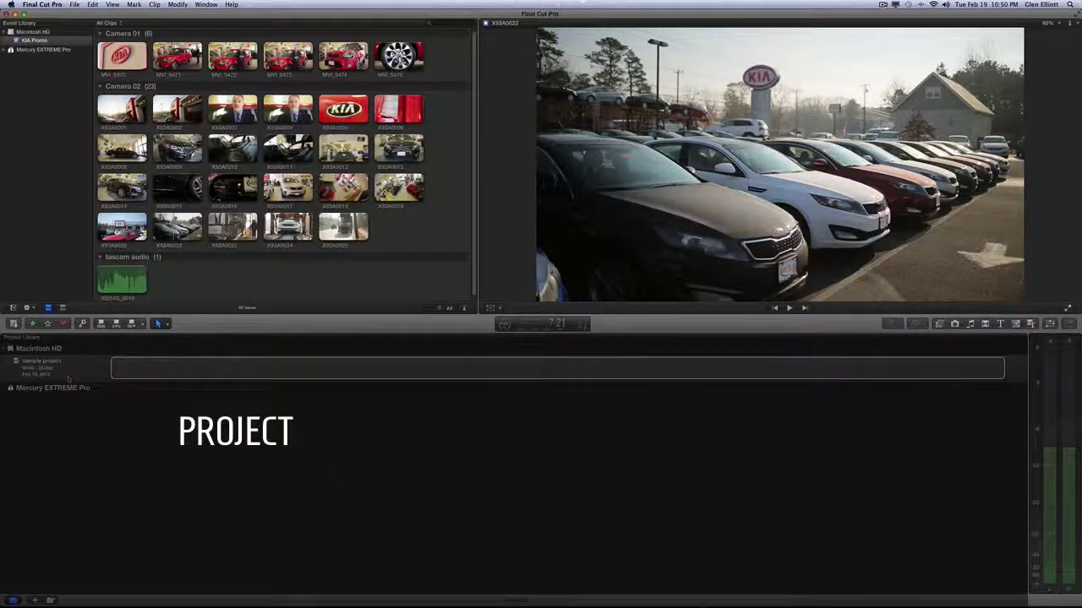
mouse_move(280, 592)
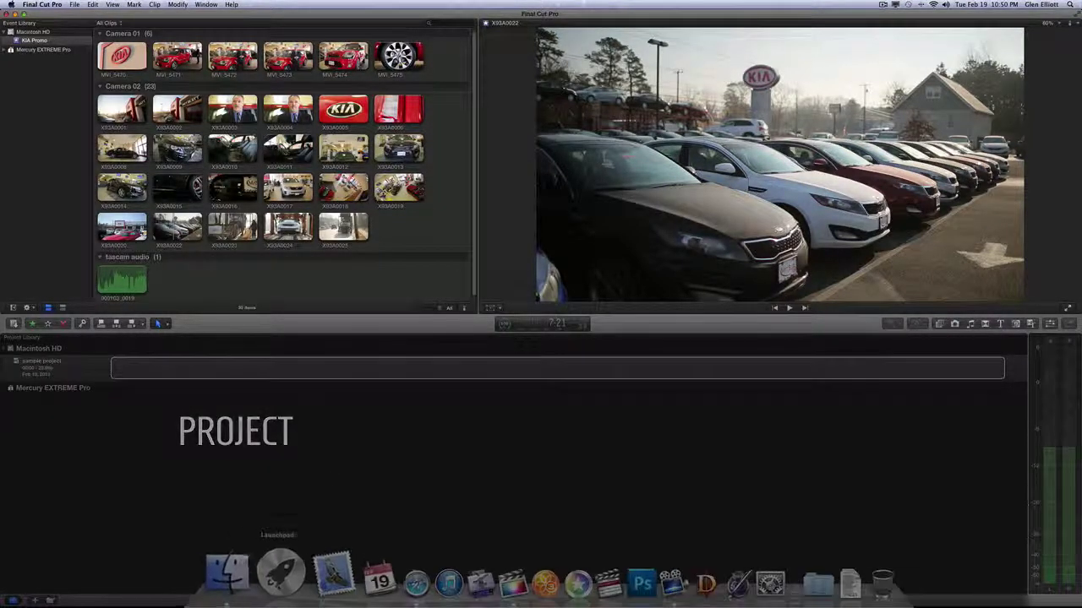
click(242, 577)
click(311, 240)
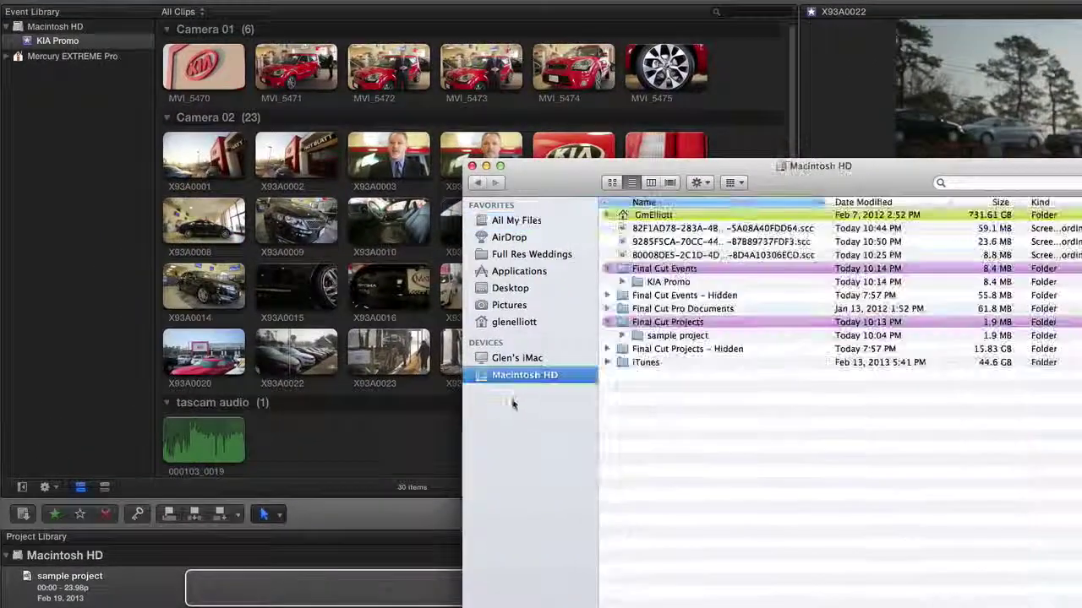
click(403, 177)
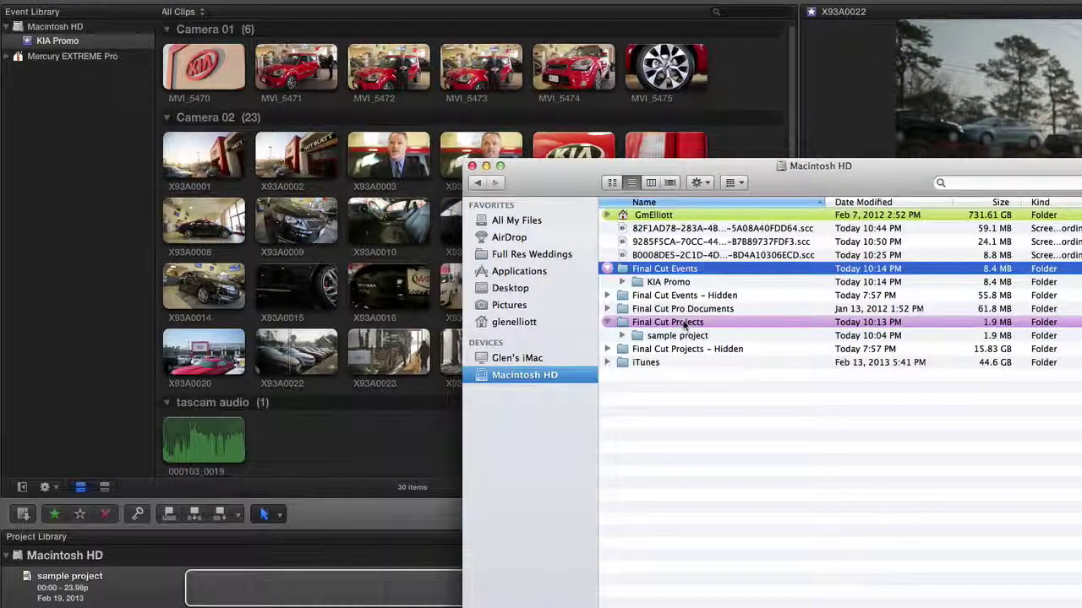
click(682, 324)
click(662, 272)
click(667, 322)
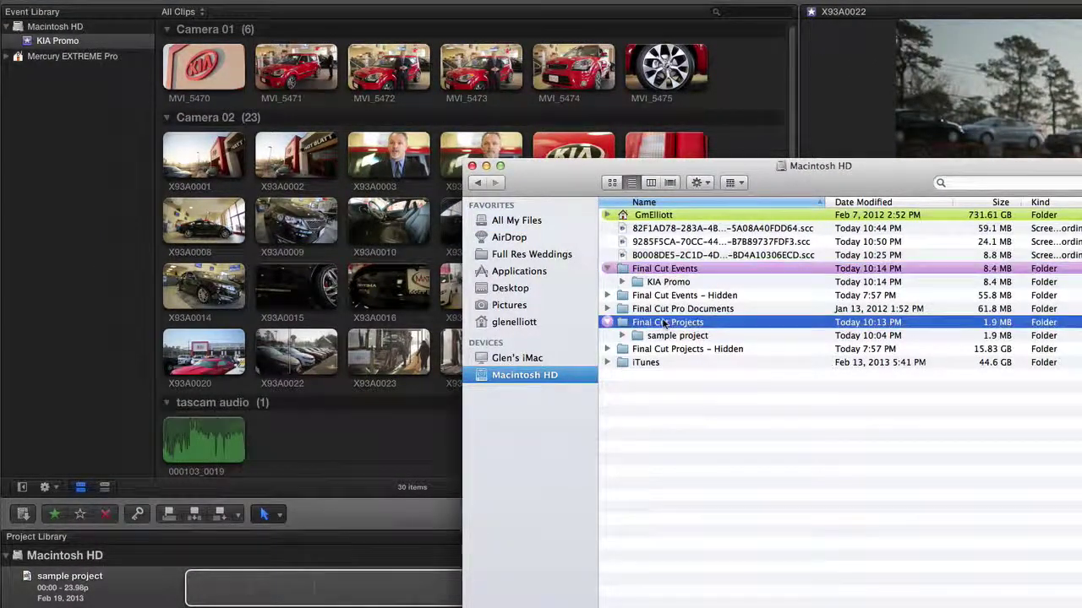
Step: Collapse both Final Cut folders and inspect the contents of Final Cut Events and Final Cut Projects one at a time
click(607, 322)
click(606, 269)
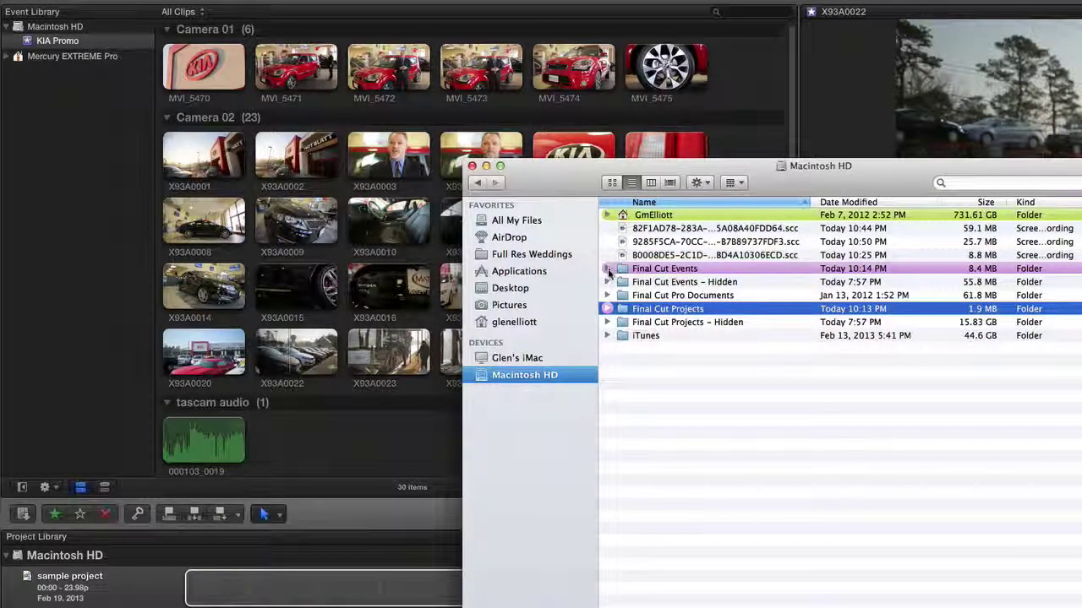
click(681, 367)
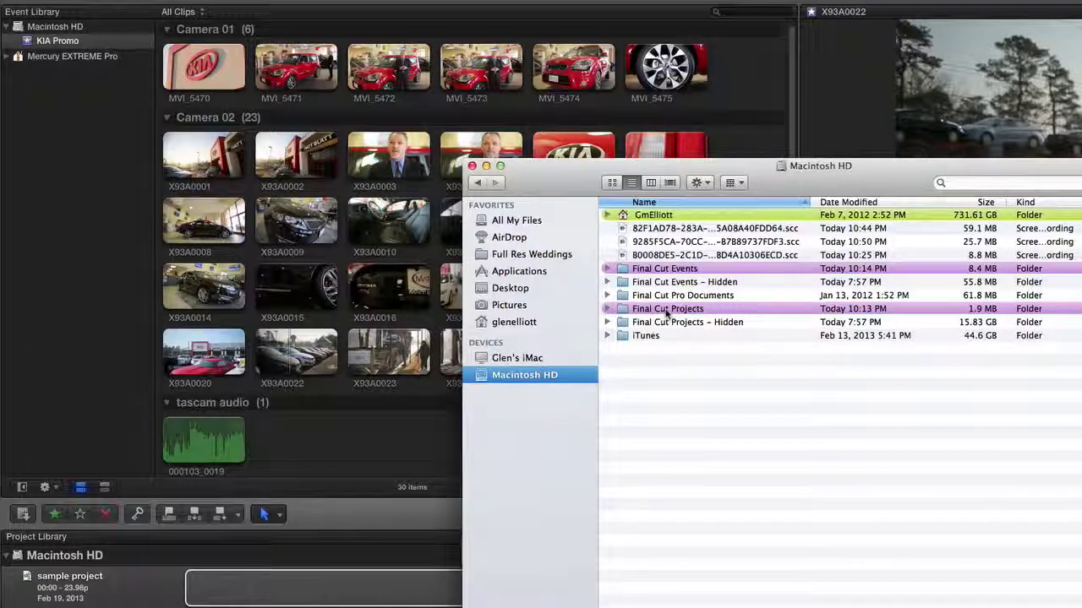
click(606, 270)
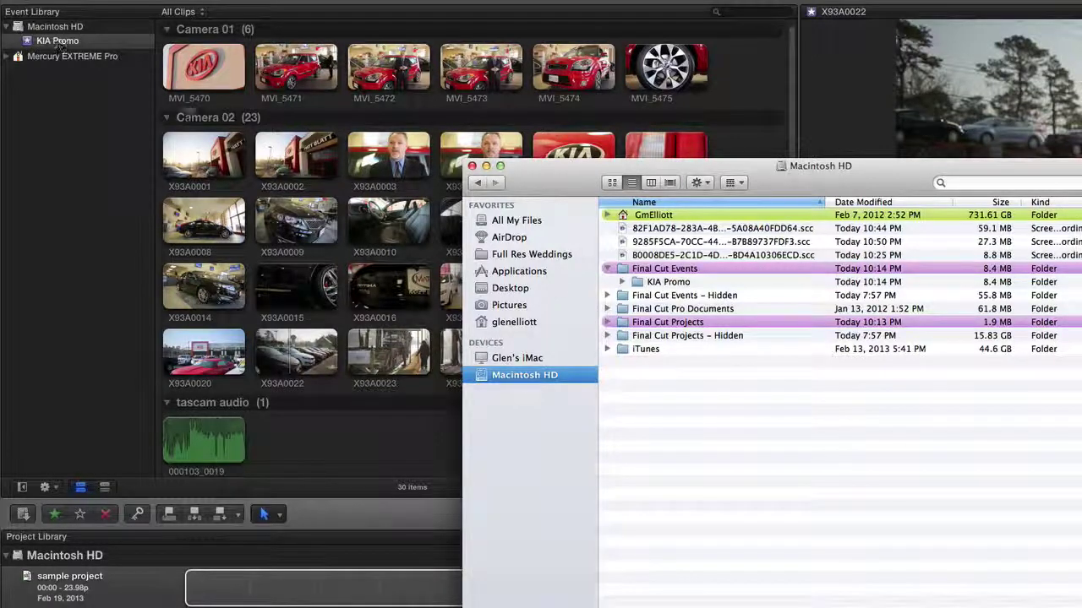
click(605, 268)
click(607, 309)
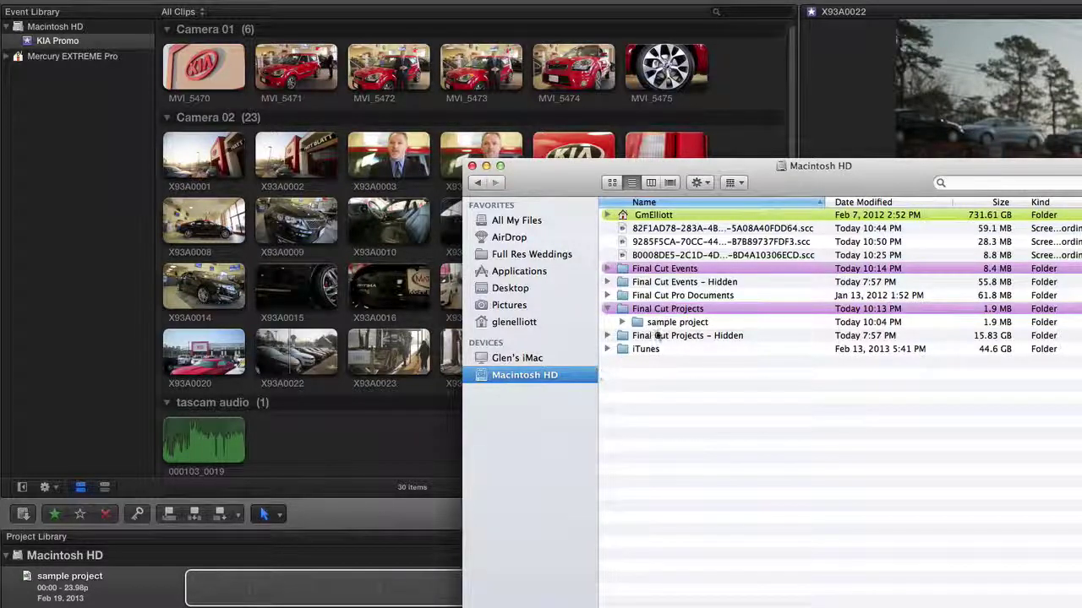
click(620, 322)
click(606, 309)
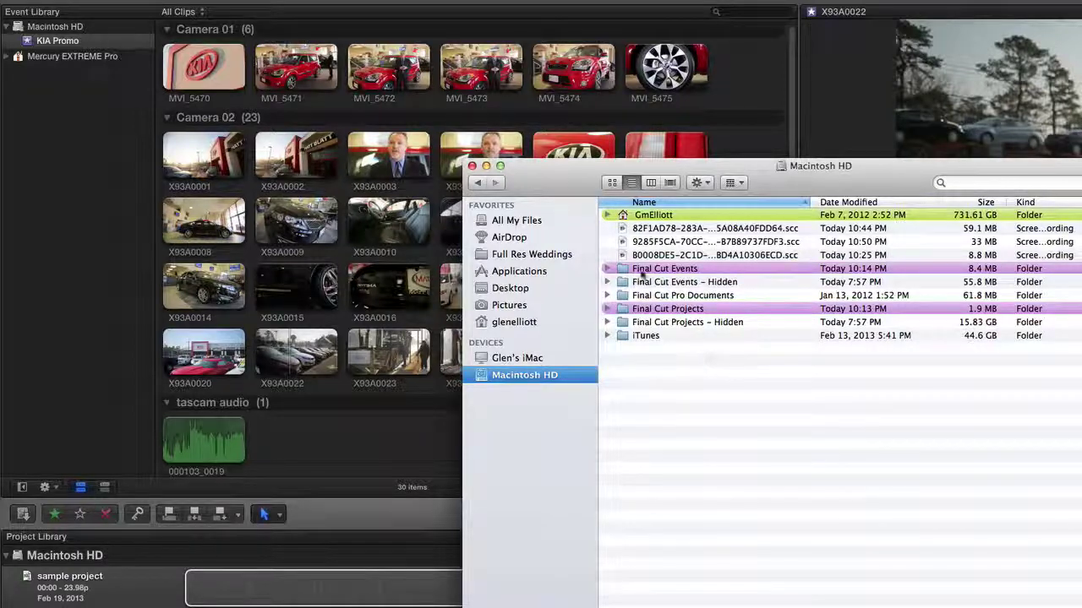
Step: Compare the KIA Promo event folder with the sample project folder, and close the Finder window
click(607, 269)
click(607, 322)
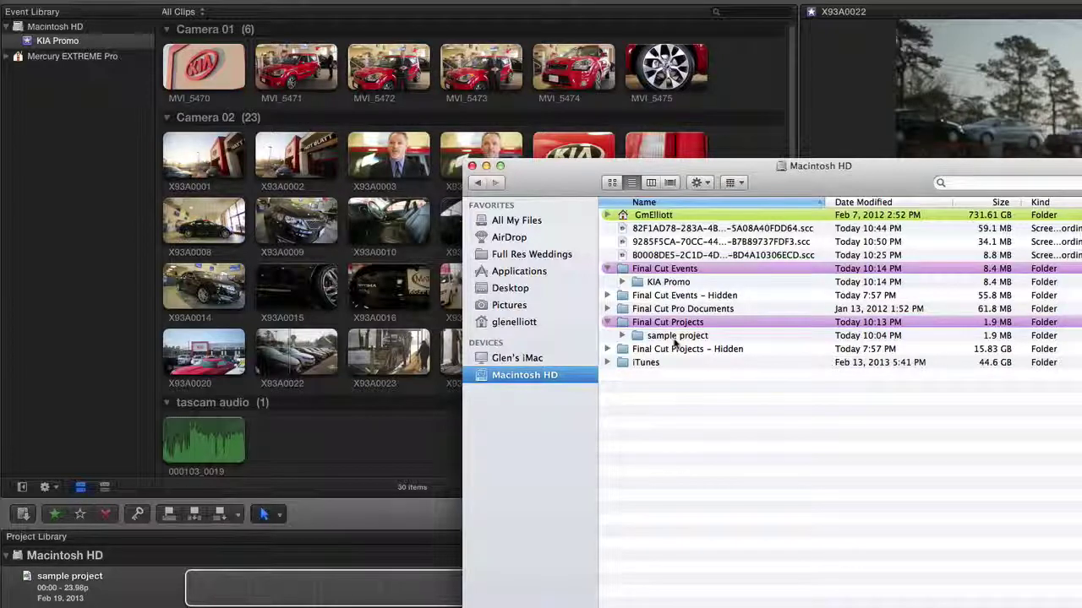
click(607, 322)
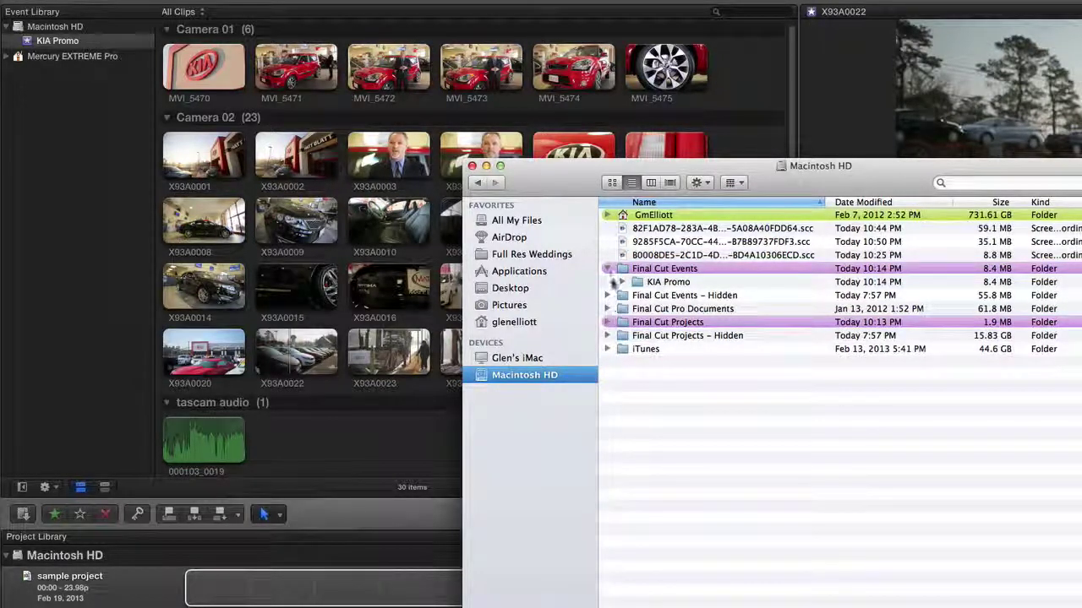
click(607, 269)
click(471, 165)
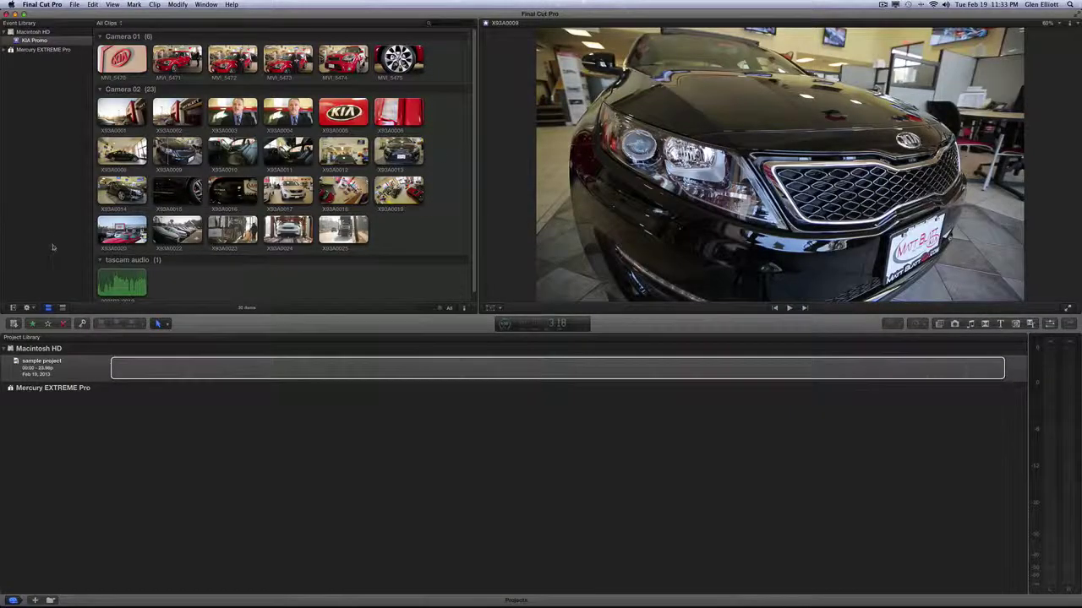
Step: Show the Inspector information for clip X93A0002 in the KIA Promo event
click(169, 368)
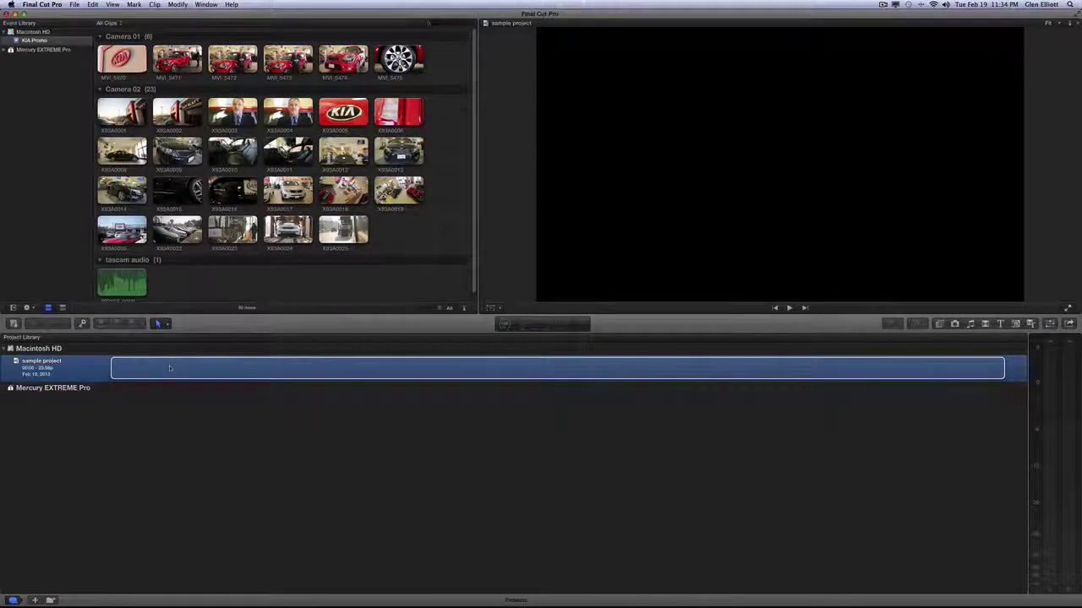
click(177, 151)
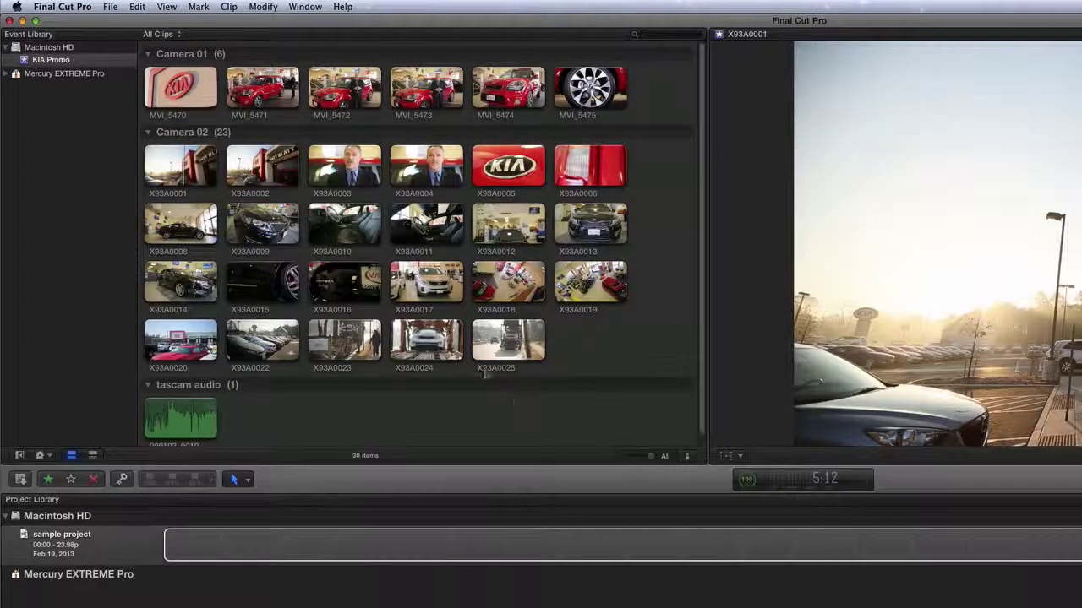
click(243, 177)
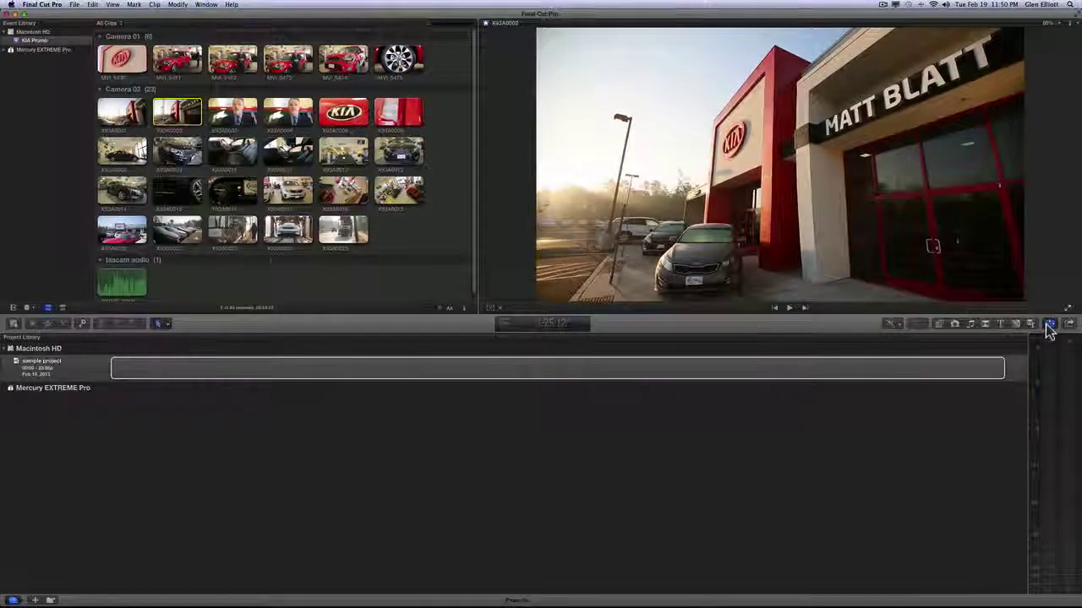
click(1049, 325)
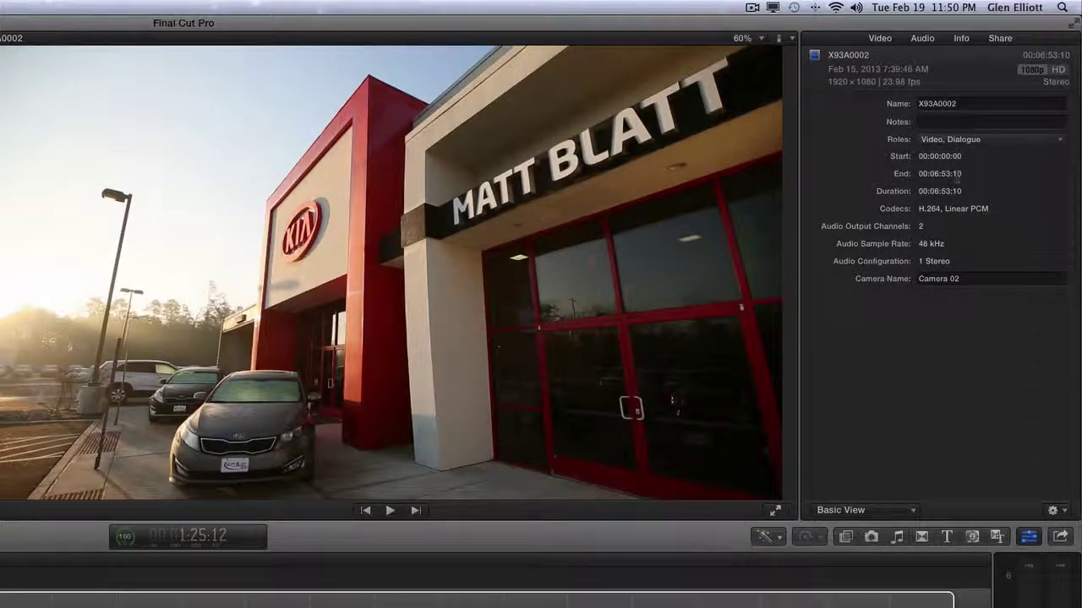
Step: View the clip's metadata in EXIF View and Settings View, and return to Basic View
click(879, 515)
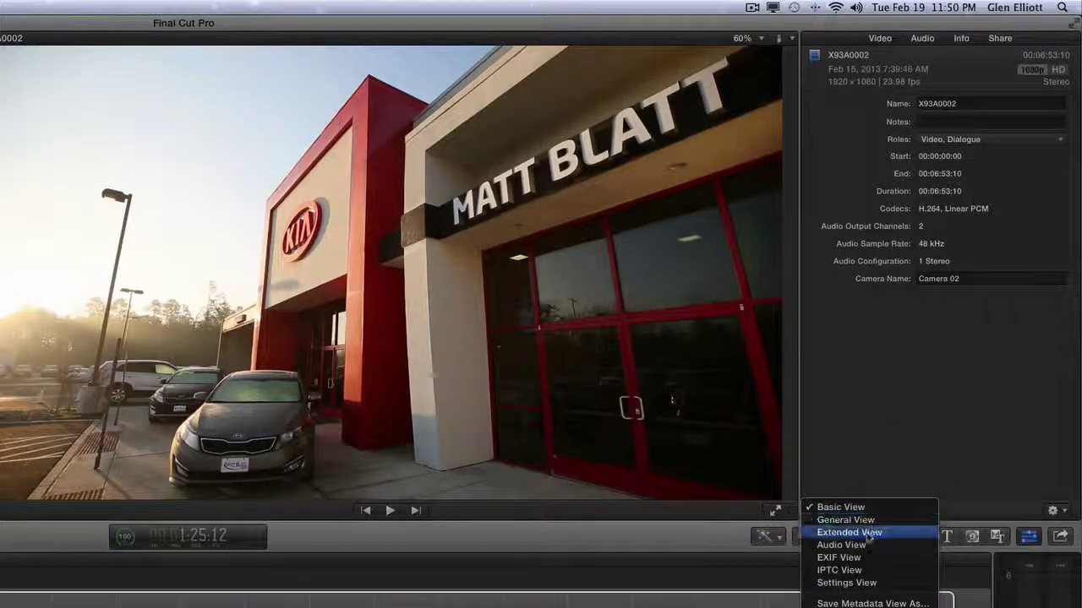
click(864, 550)
click(857, 515)
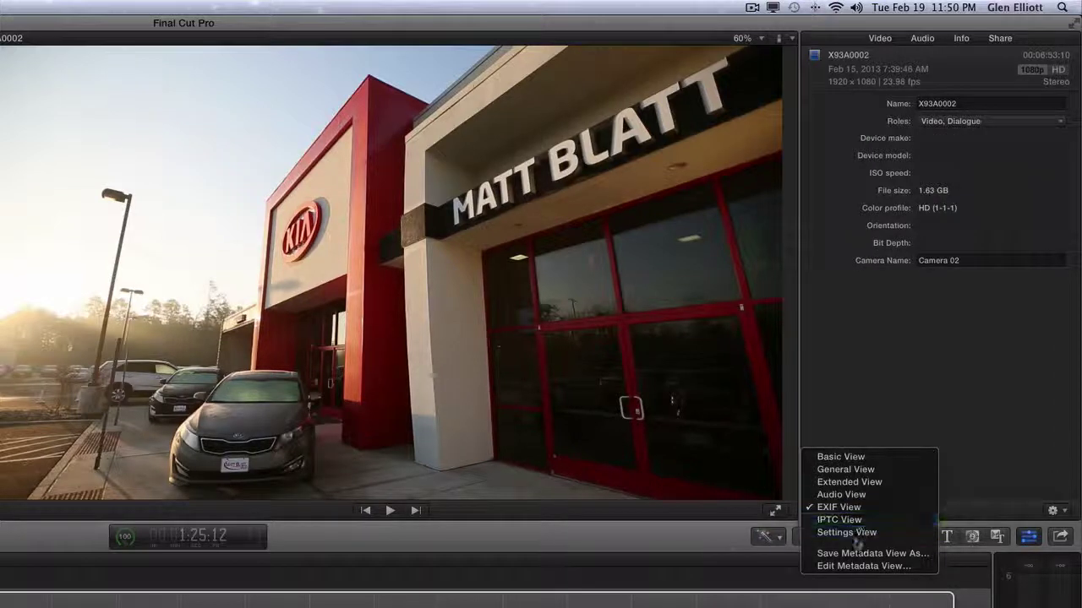
click(858, 529)
click(857, 510)
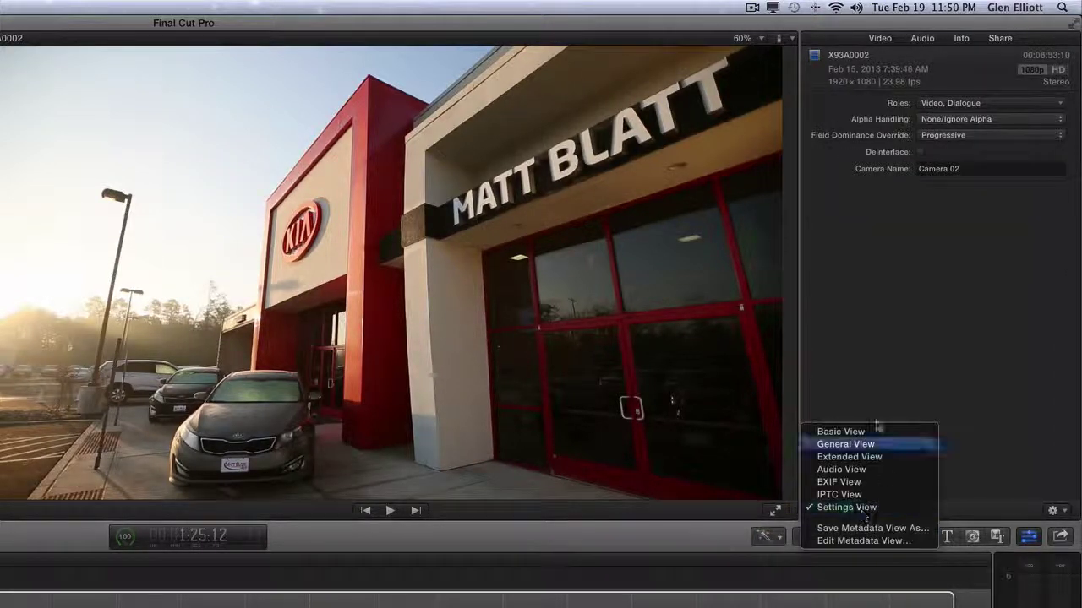
click(874, 429)
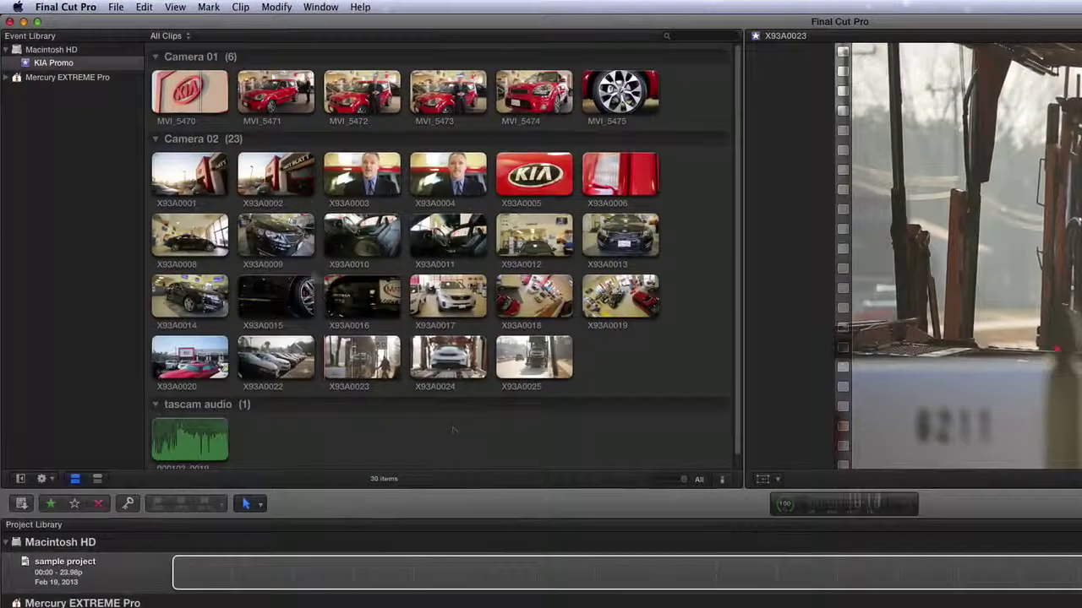
Step: Open the Keyword Editor for clip MVI_5470 and assign it the keyword b-roll
click(109, 61)
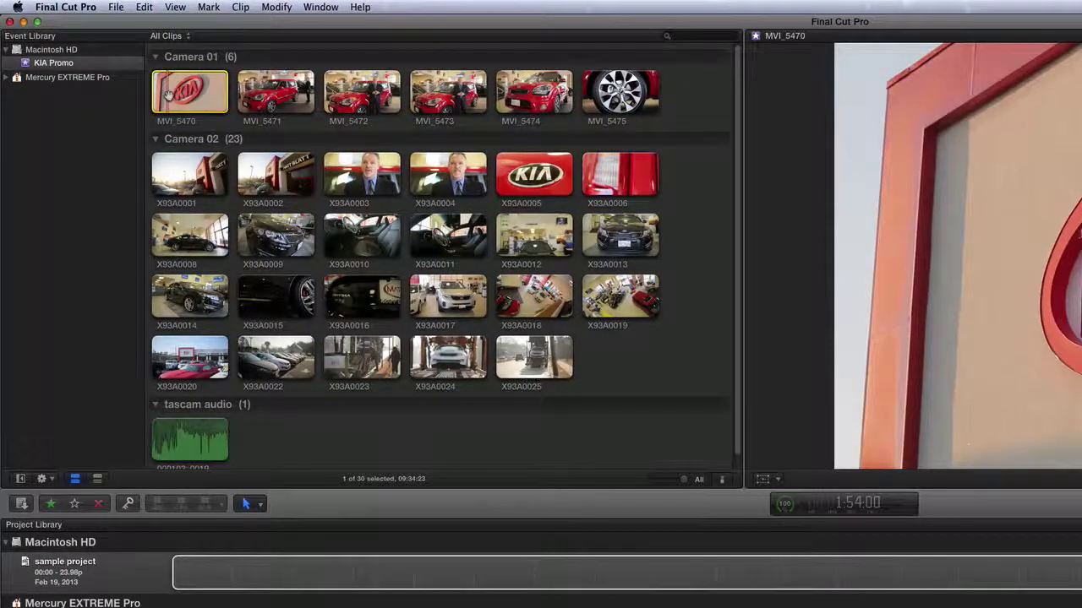
key(super+k)
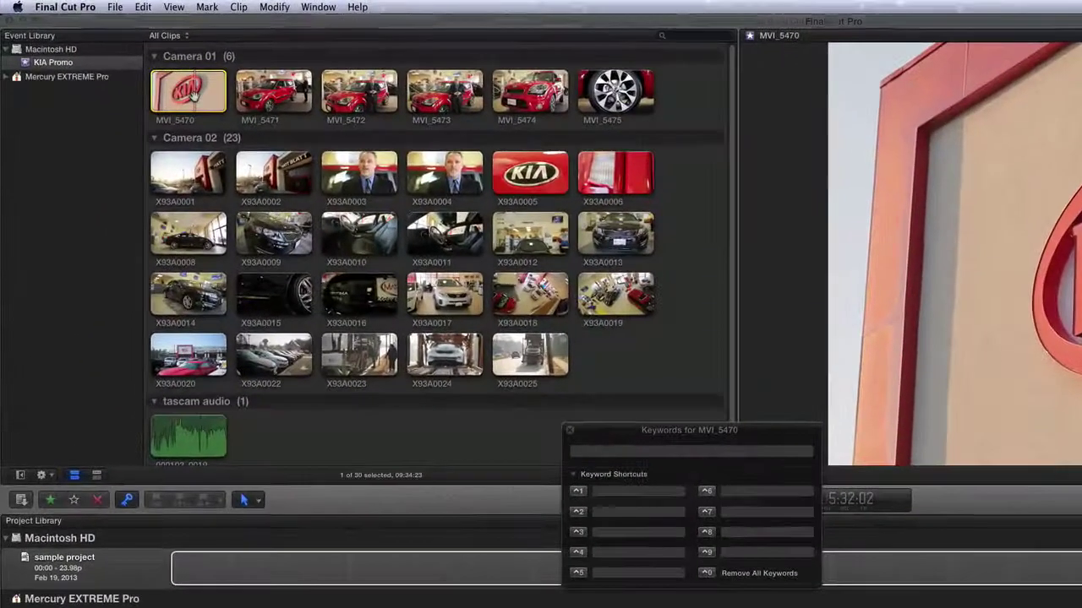
click(594, 454)
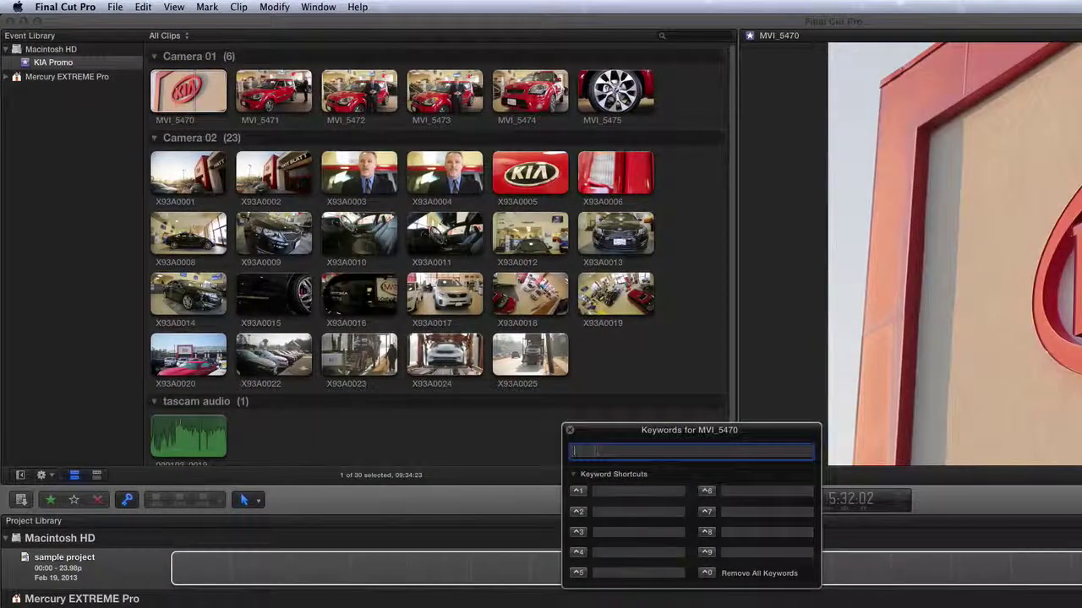
text(b)
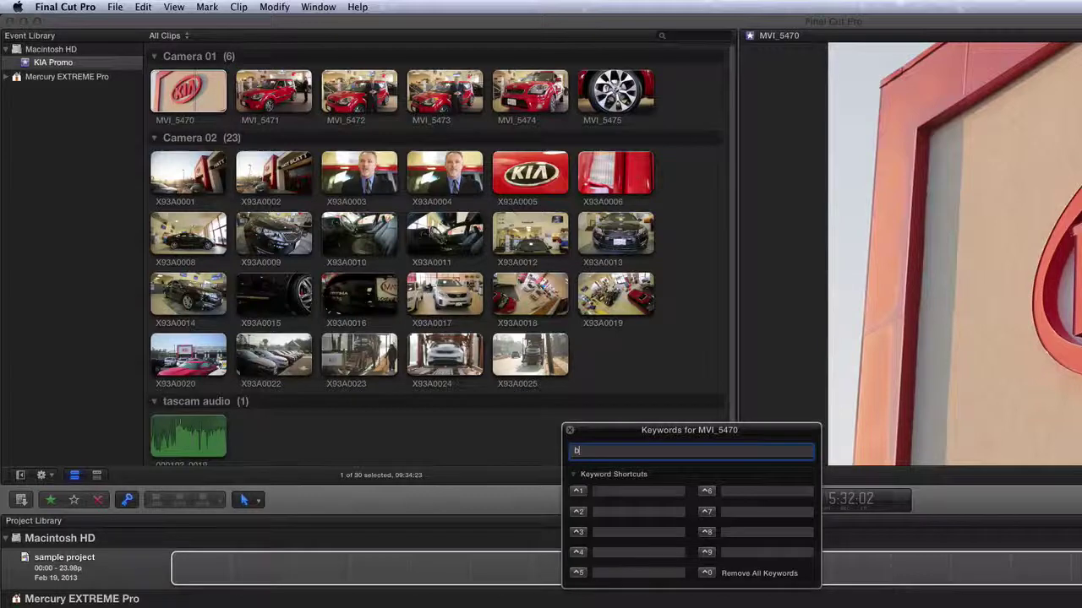
text(-roll)
key(Return)
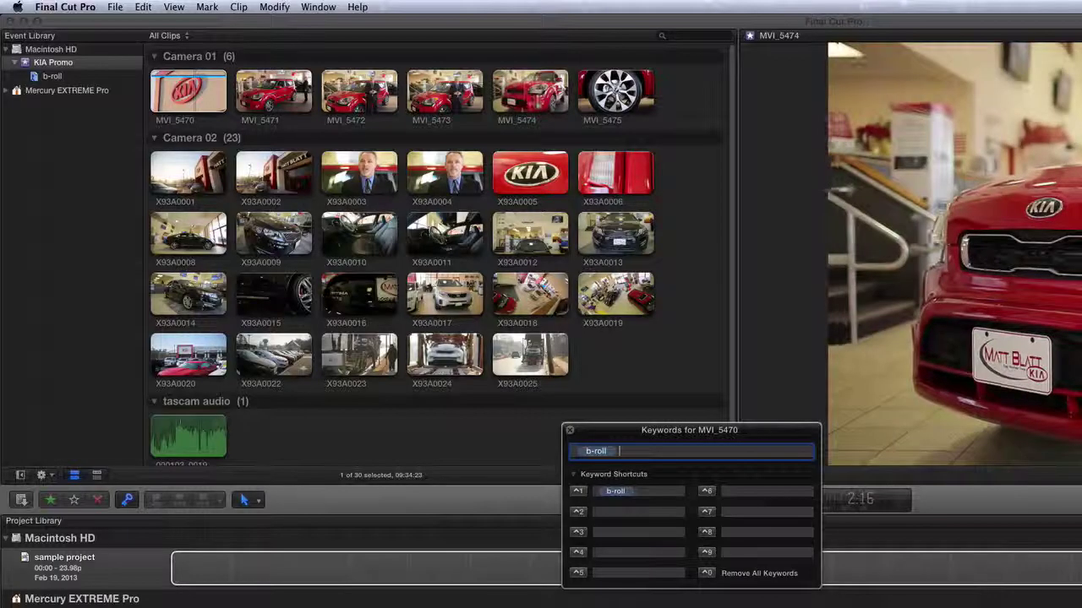
Step: Assign the keyword b-roll to clip MVI_5474
click(529, 99)
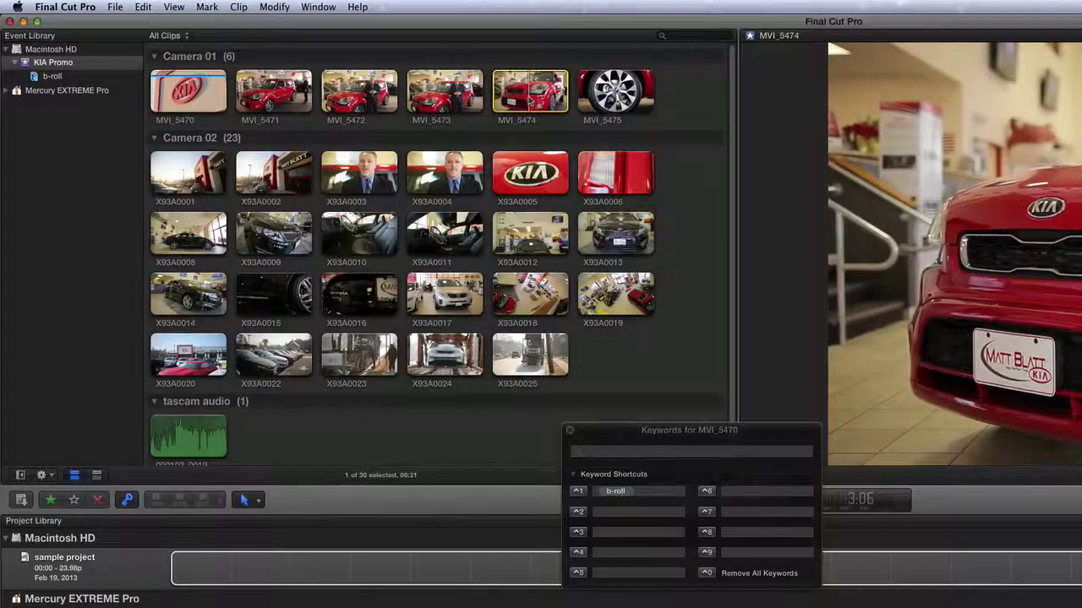
click(588, 455)
text(b-roll)
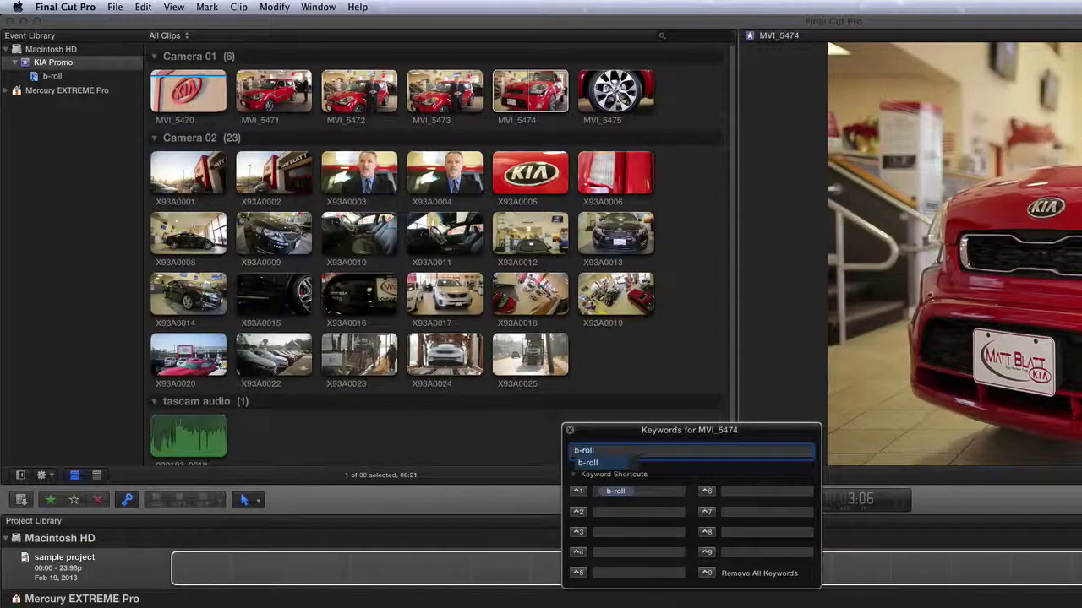
key(Return)
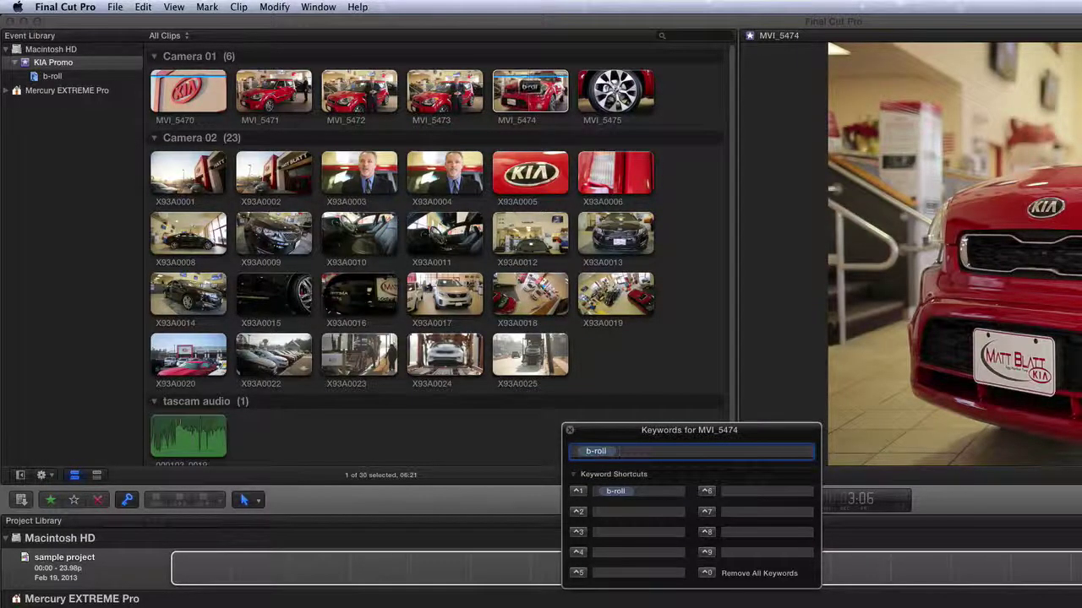
Step: Apply the first saved keyword shortcut, b-roll, to clip MVI_5475
key(Down)
key(space)
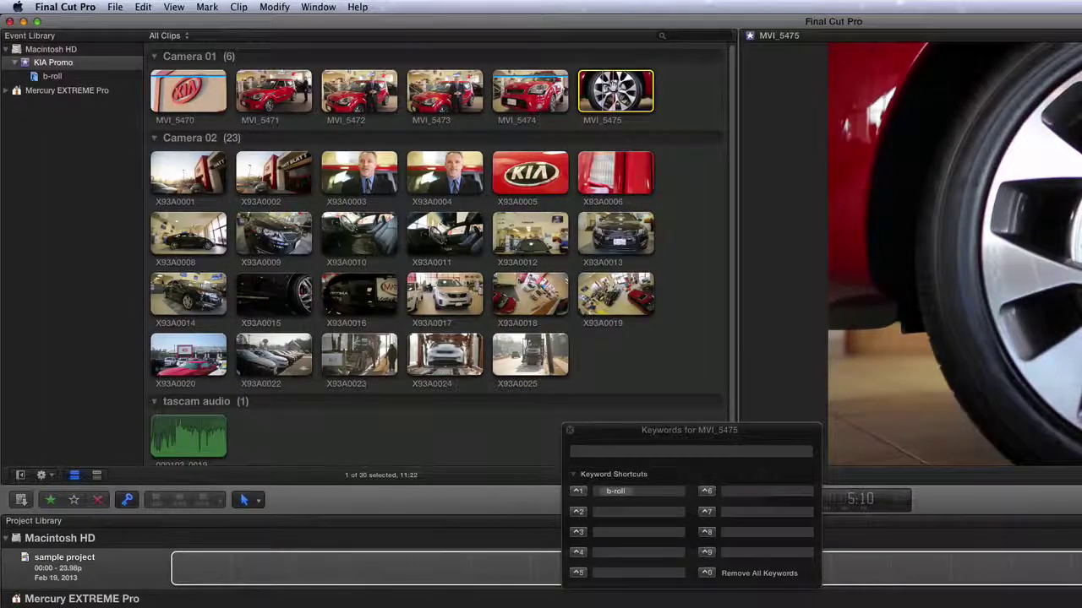
key(ctrl+1)
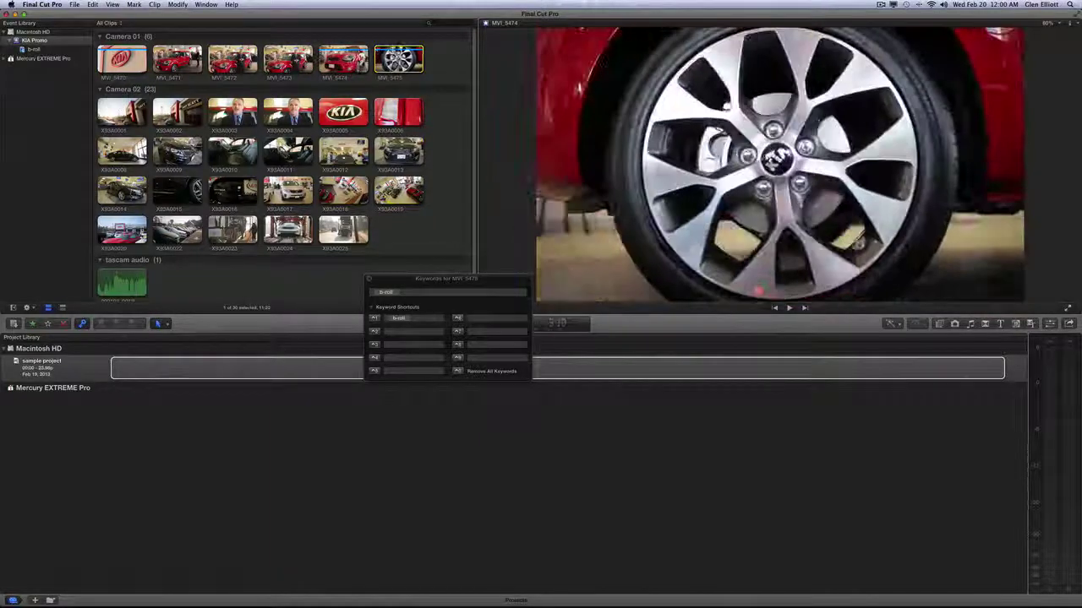
Step: Open the b-roll keyword collection and look through its clips
click(34, 48)
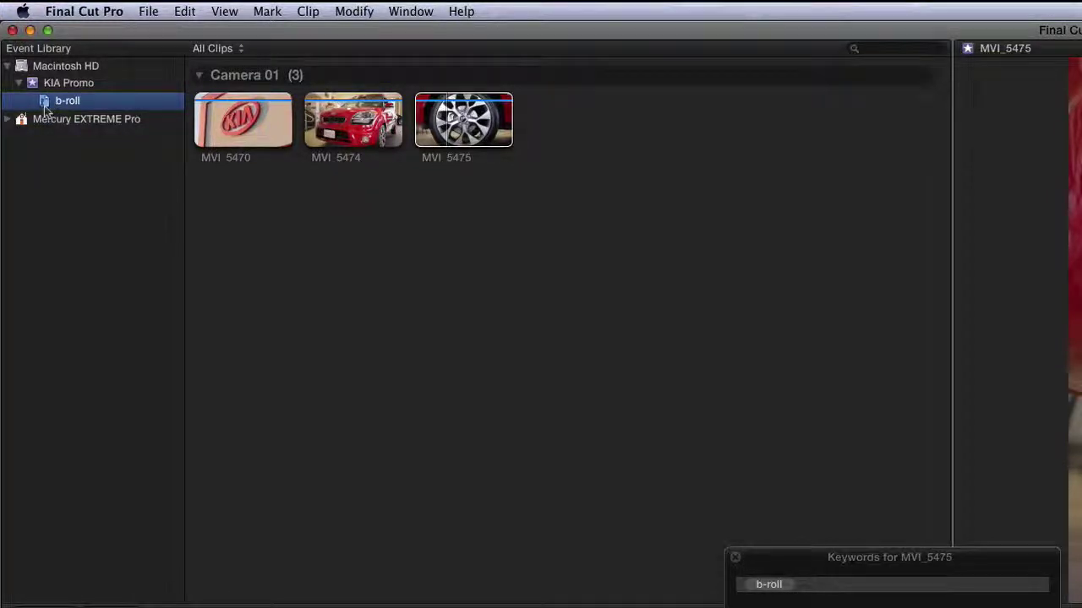
click(228, 125)
key(Right)
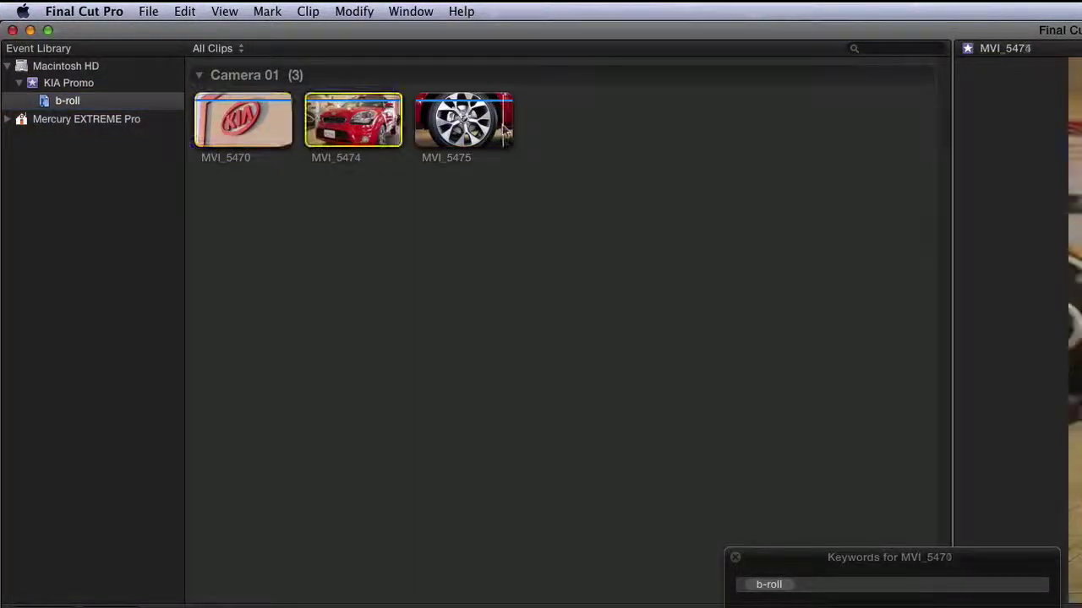
key(Right)
key(Left)
key(Left)
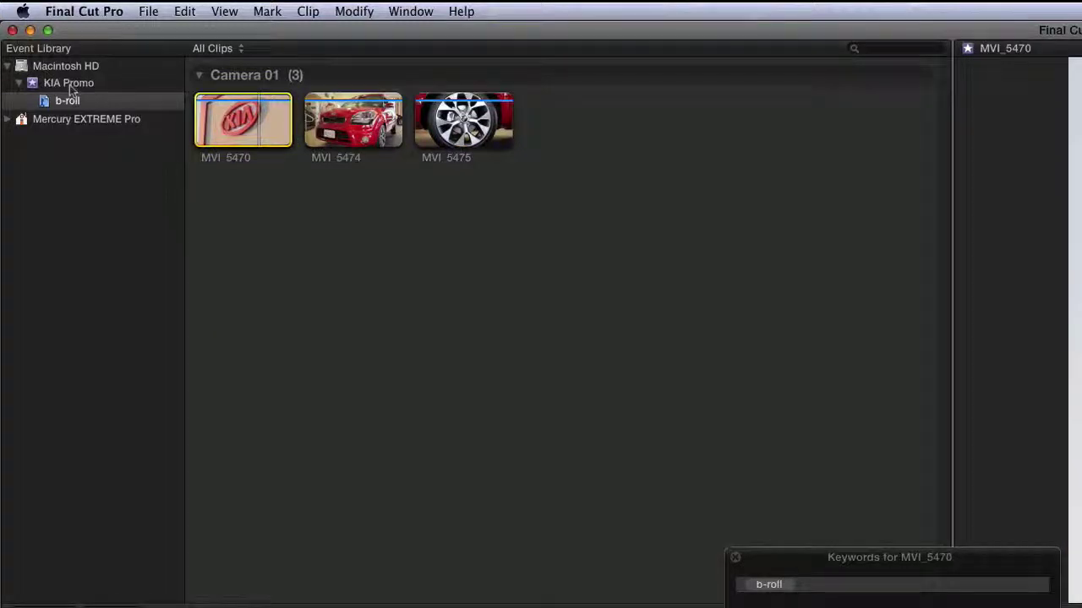
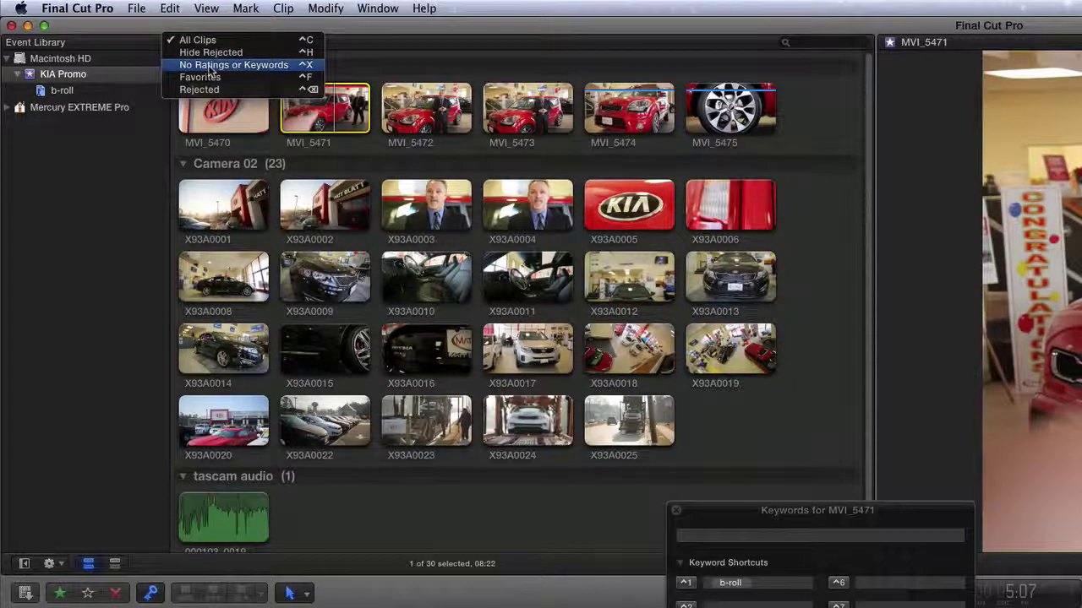
Step: Filter KIA Promo to clips with no ratings or keywords and assign the keyword talking head to MVI_5472 and MVI_5473
click(209, 66)
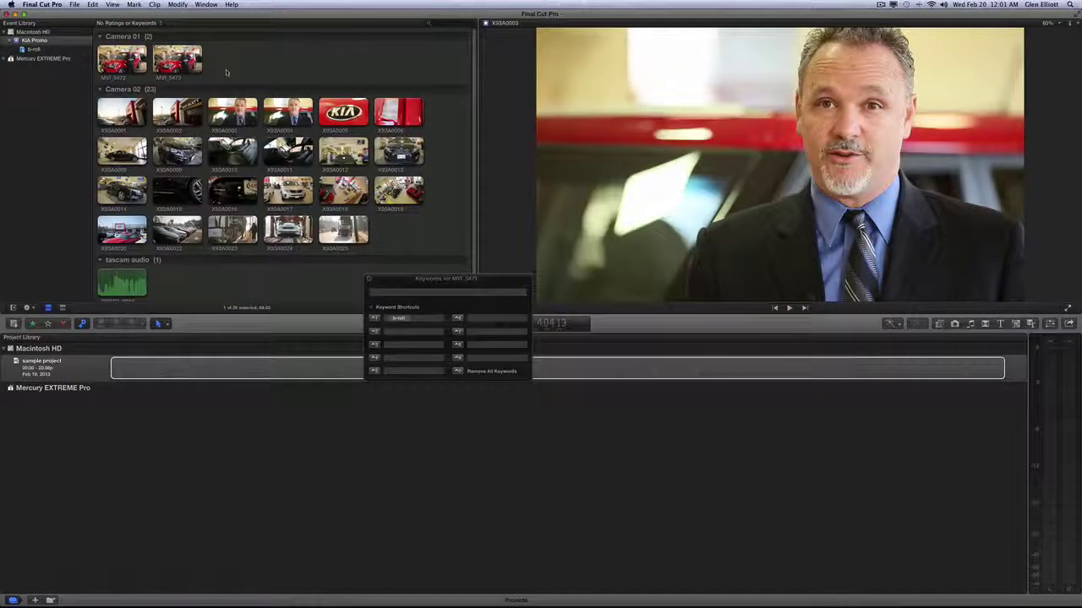
click(191, 77)
key(space)
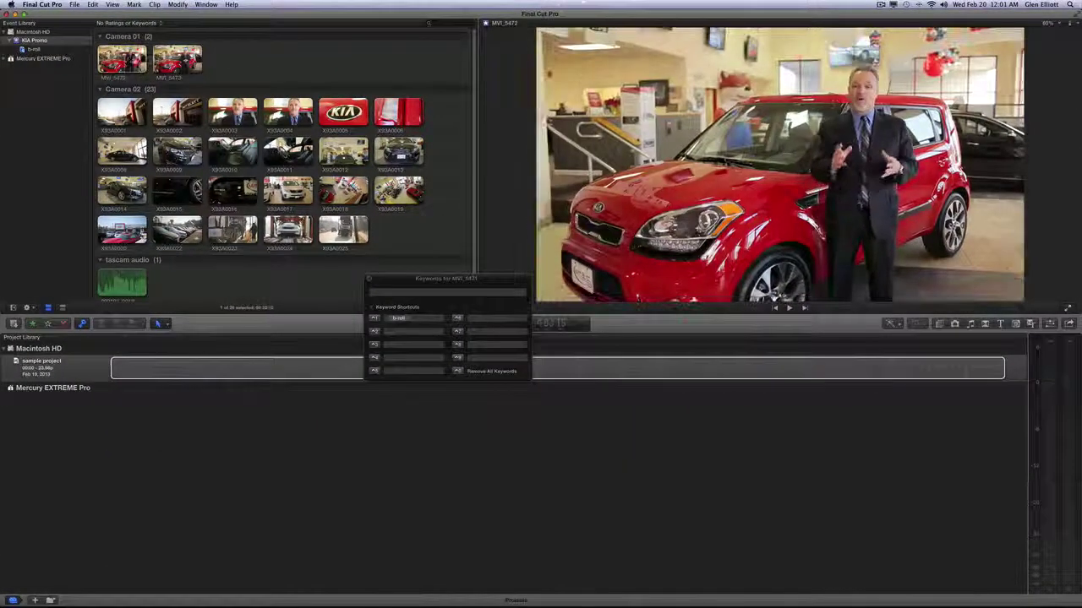
click(122, 59)
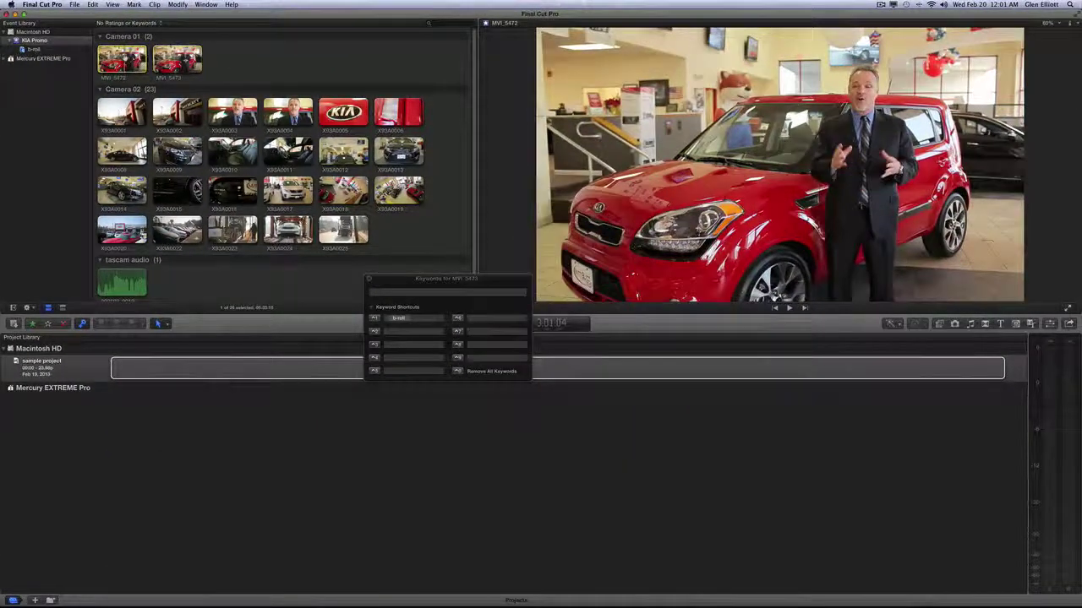
super+click(177, 59)
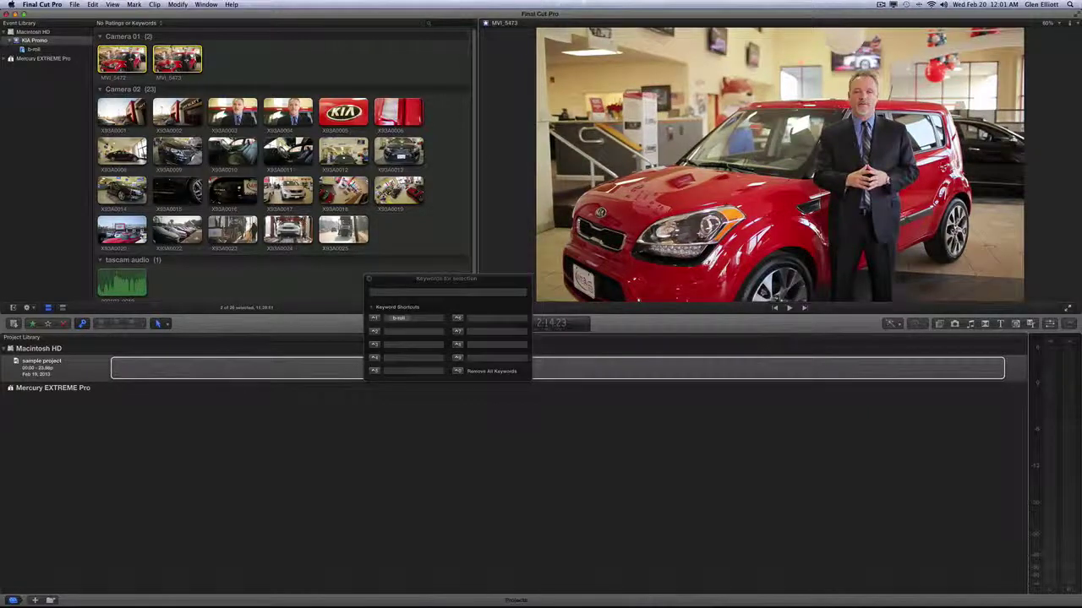
click(392, 289)
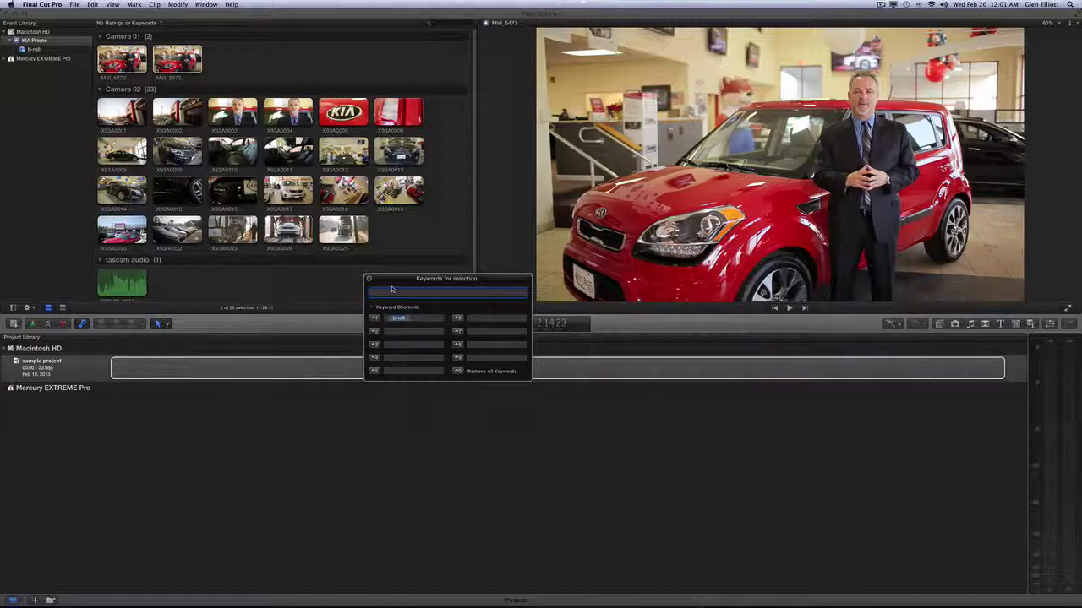
text(talking head)
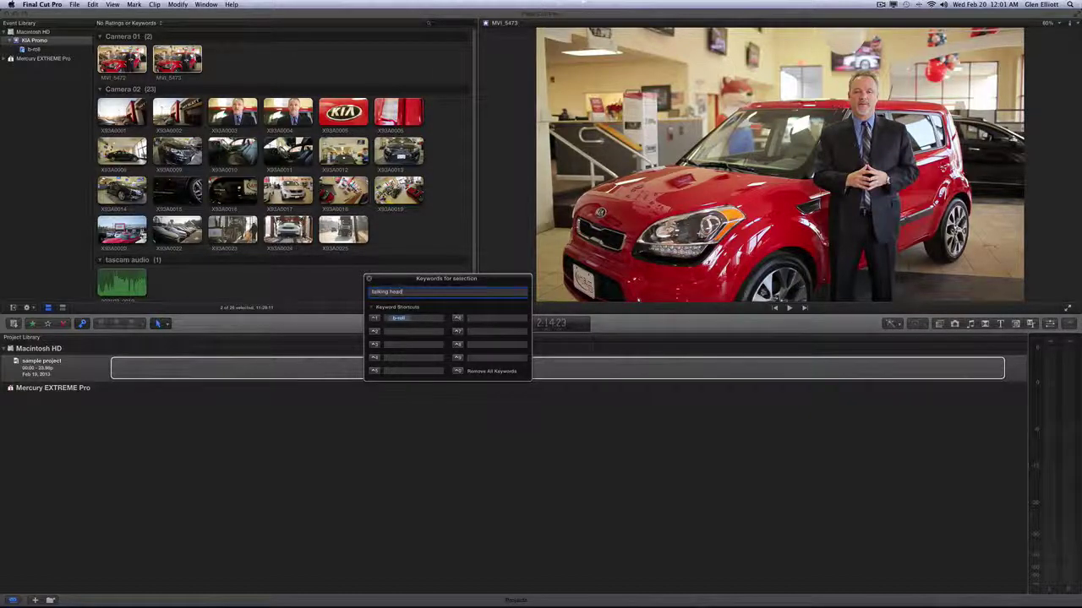
key(Return)
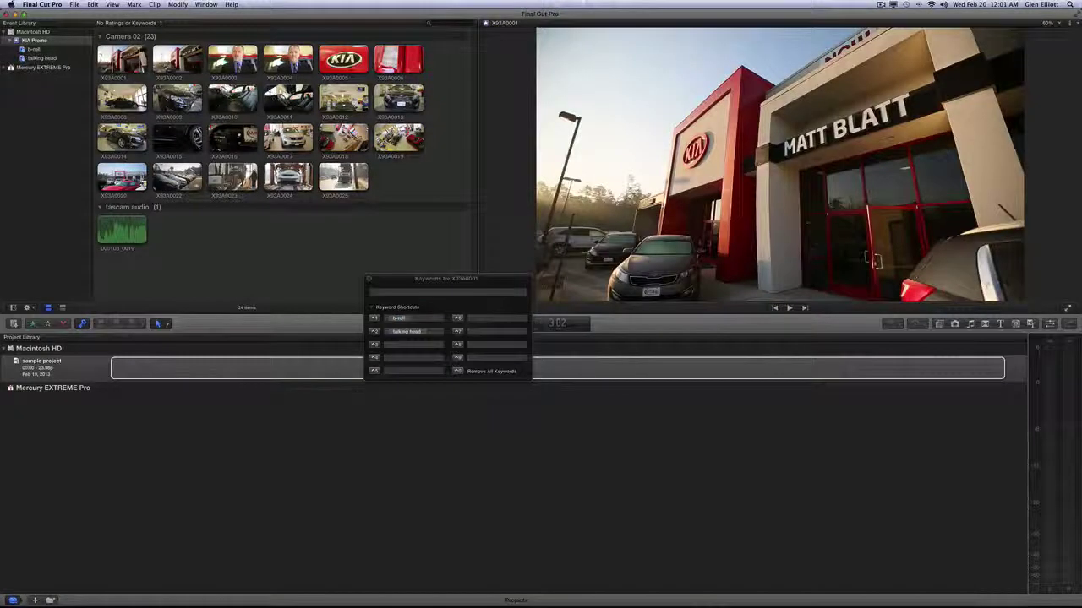
Step: Assign the keyword talking head to the two interview clips X93A0003 and X93A0004
click(232, 59)
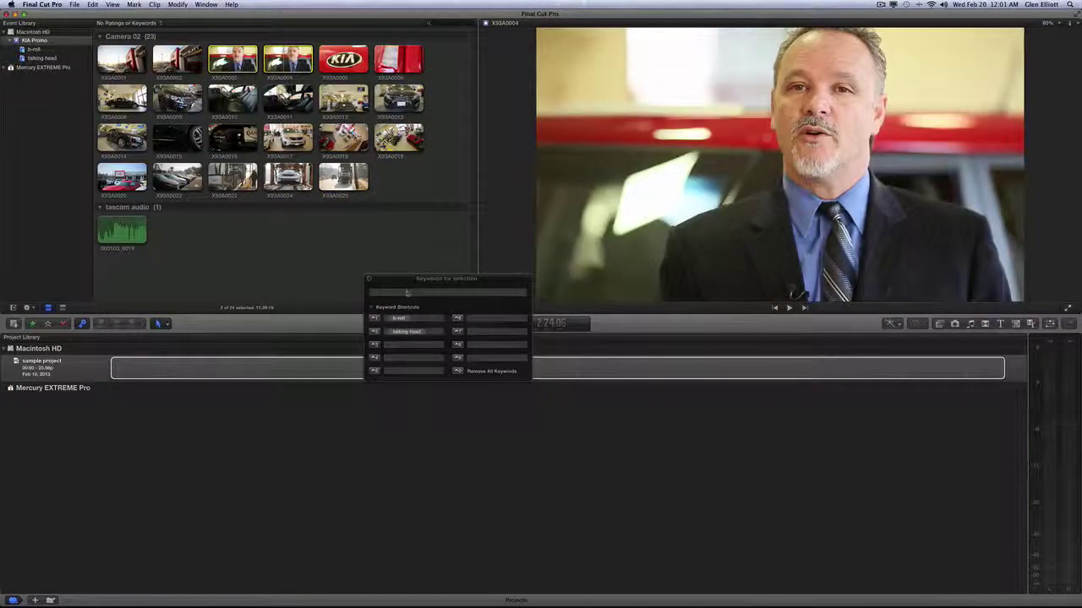
super+click(287, 61)
key(Return)
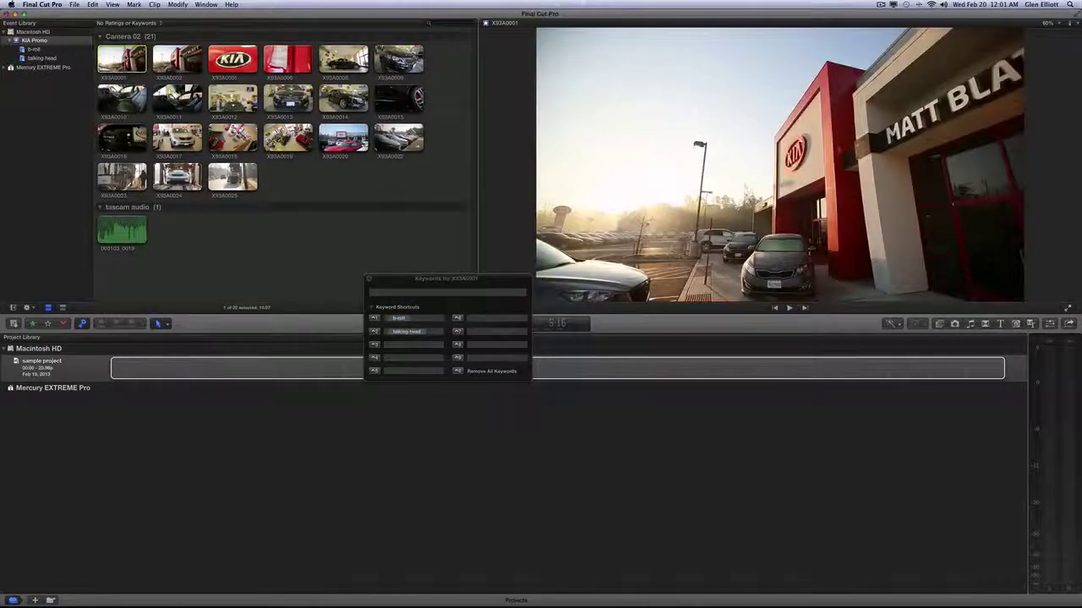
Step: Apply the saved b-roll keyword shortcut to all the remaining Camera 02 clips, X93A0001 through X93A0025
click(121, 59)
shift+click(232, 175)
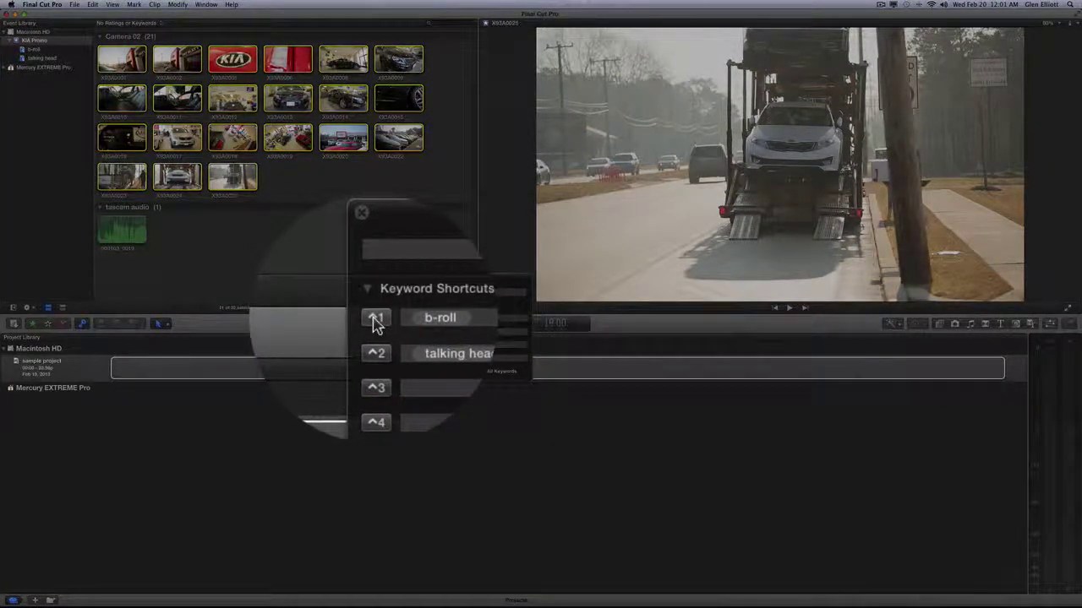
click(376, 321)
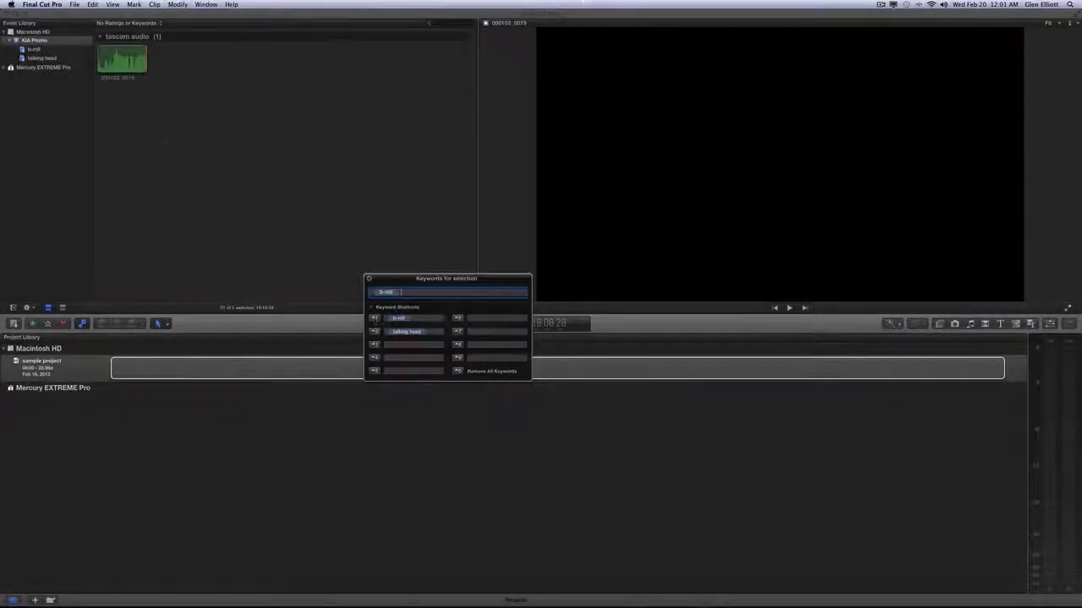
Step: Assign the keyword talking head to the tascam audio clip 000103_0019
click(128, 61)
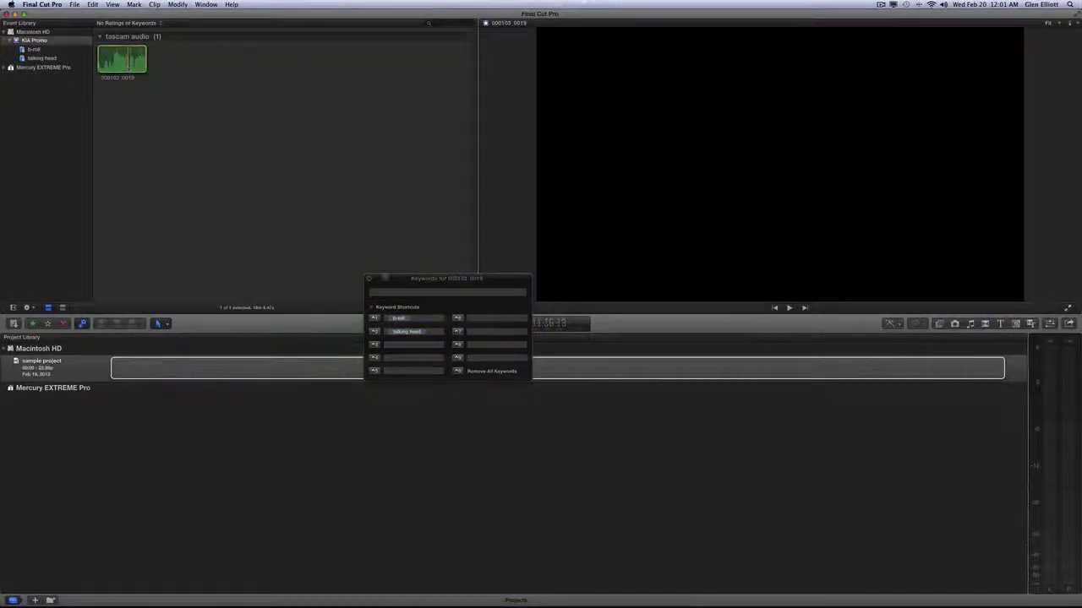
click(400, 293)
text(talking head)
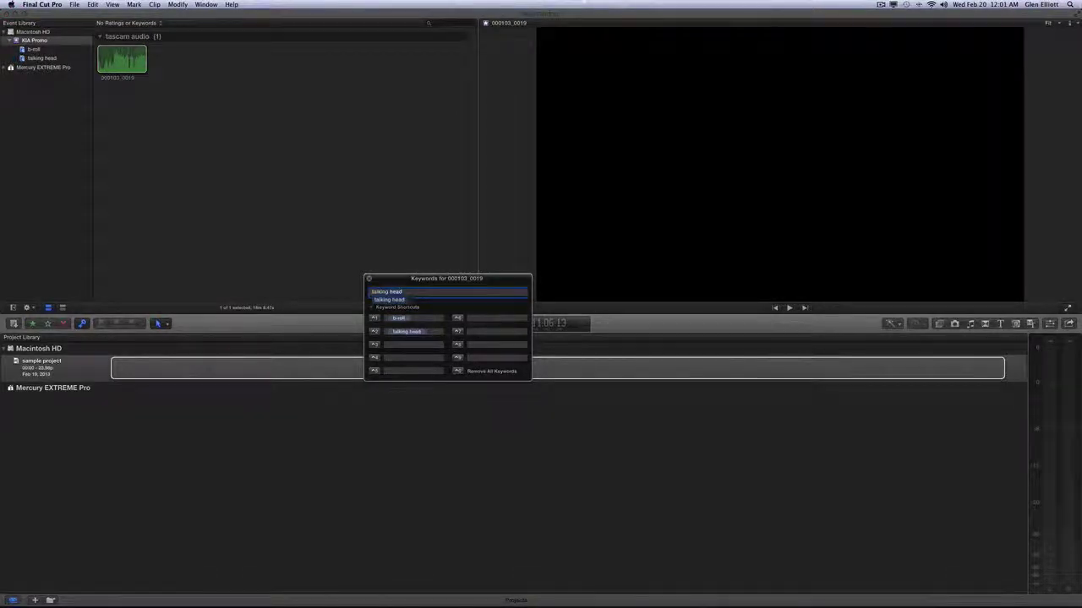
key(Return)
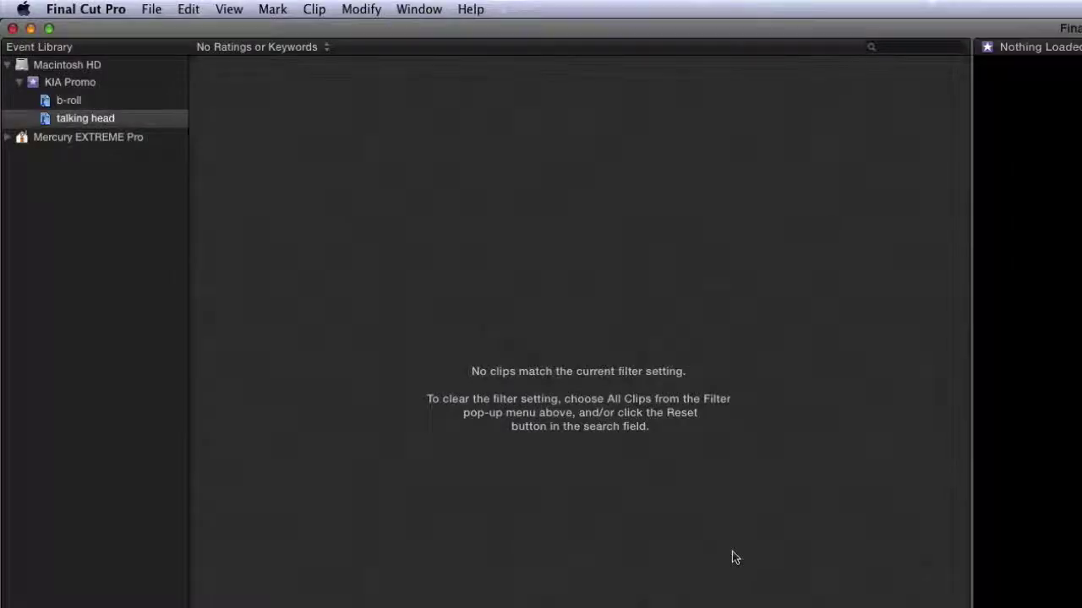
Step: Check the b-roll and talking head keyword collections in turn under the current filter
click(68, 101)
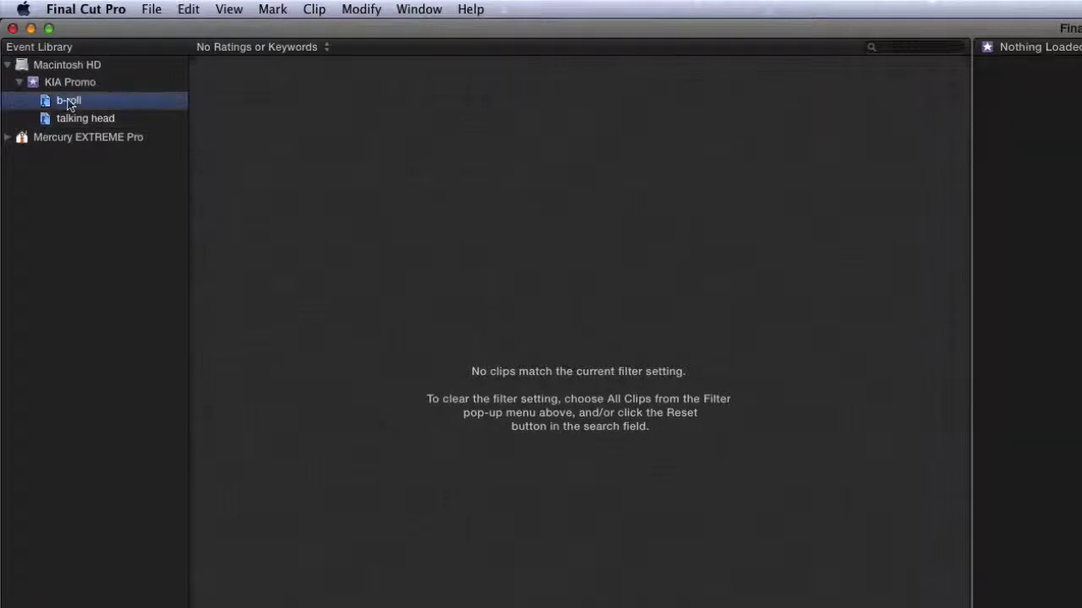
click(71, 120)
click(68, 101)
click(89, 119)
click(67, 101)
Step: Set the event browser filter to All Clips and view the b-roll and talking head collections
click(288, 48)
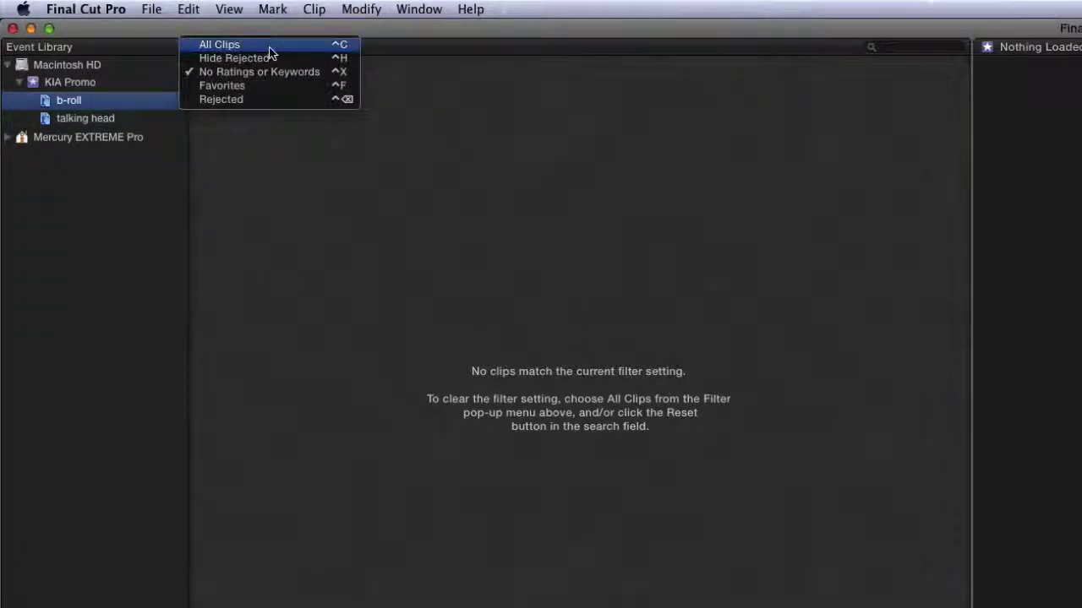
click(251, 44)
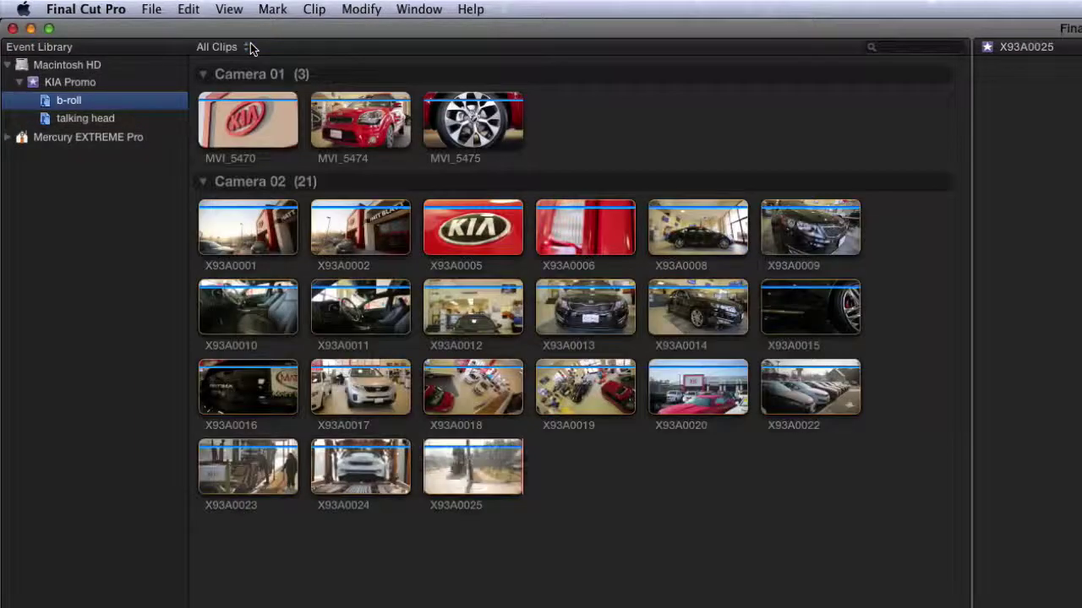
click(95, 119)
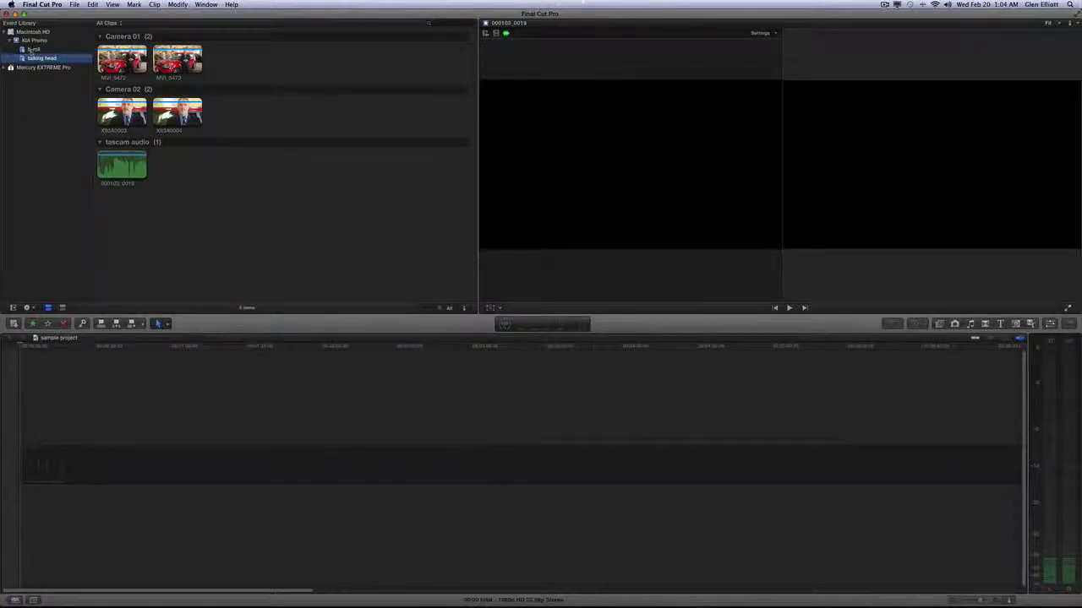
Step: Delete the b-roll keyword collection from the KIA Promo event
click(32, 40)
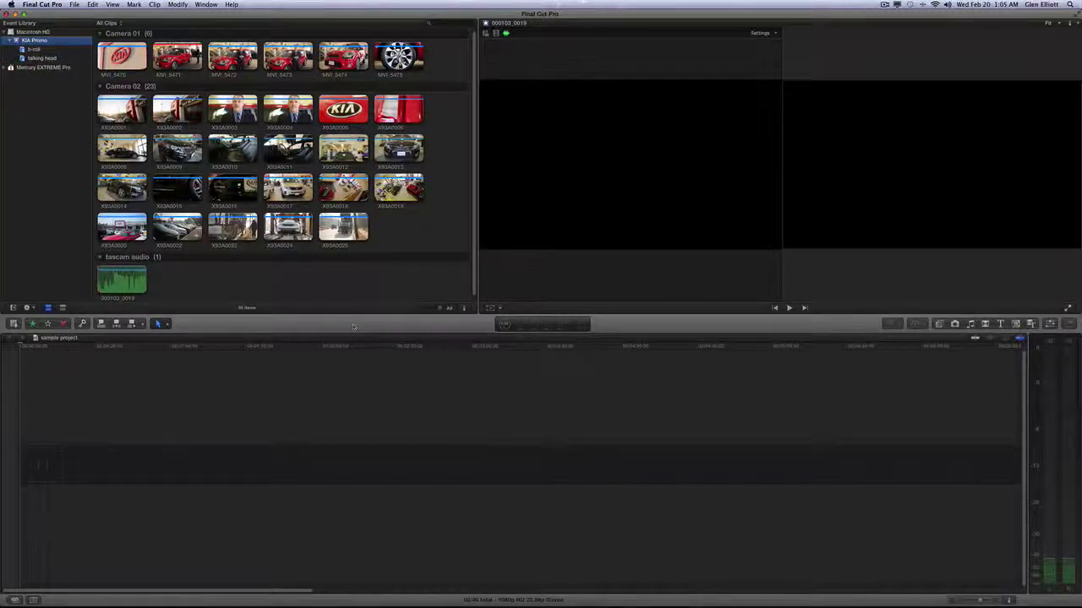
click(35, 50)
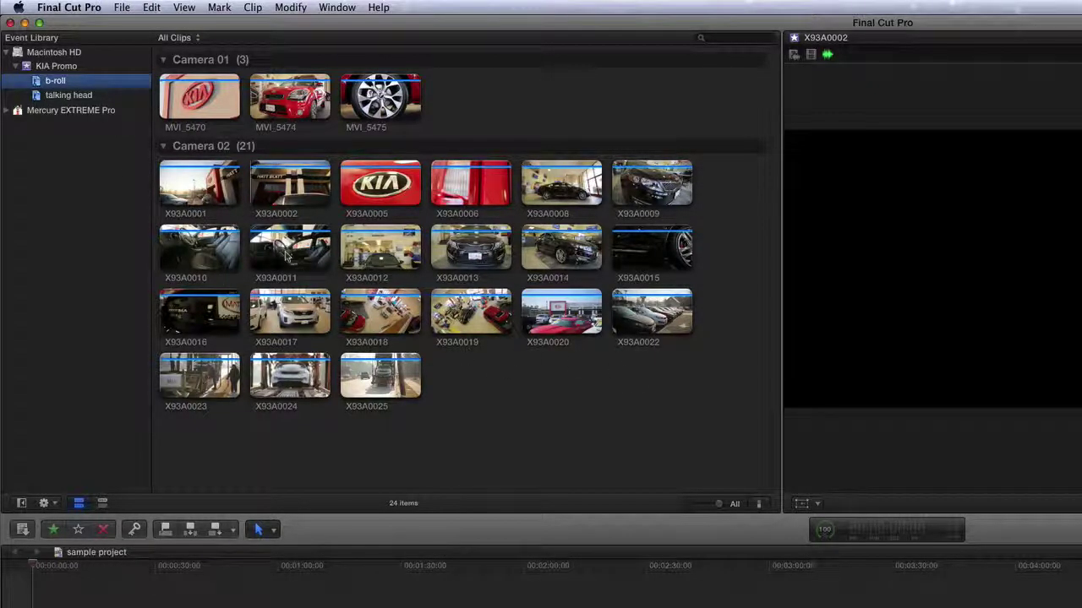
key(super+BackSpace)
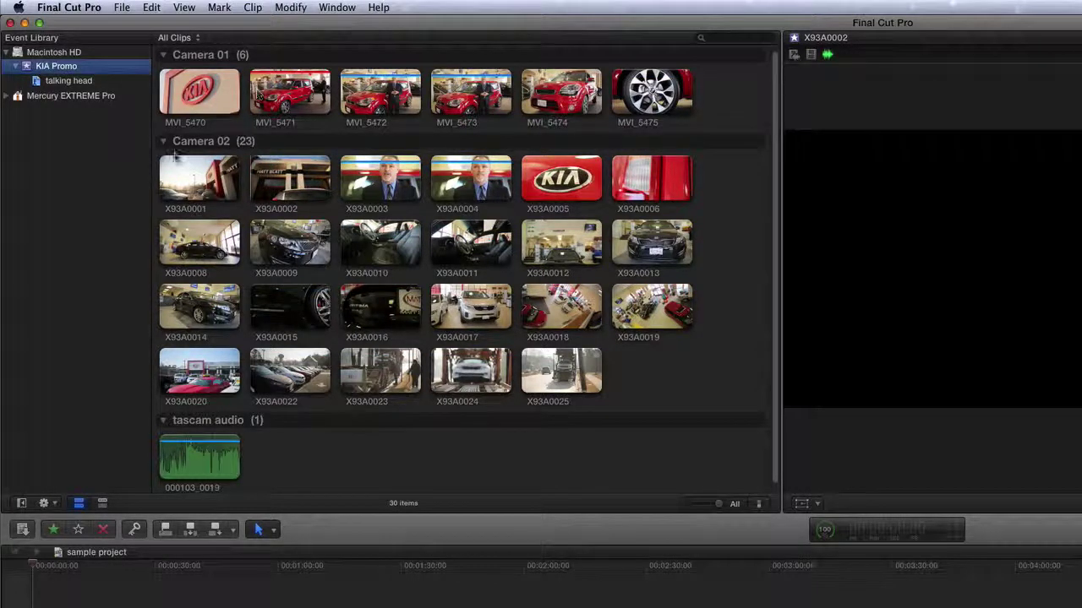
Step: Filter to clips with no ratings or keywords and assign outdoor b-roll to MVI_5470, X93A0001, X93A0002, X93A0020 and X93A0022 through X93A0025
click(221, 184)
click(318, 189)
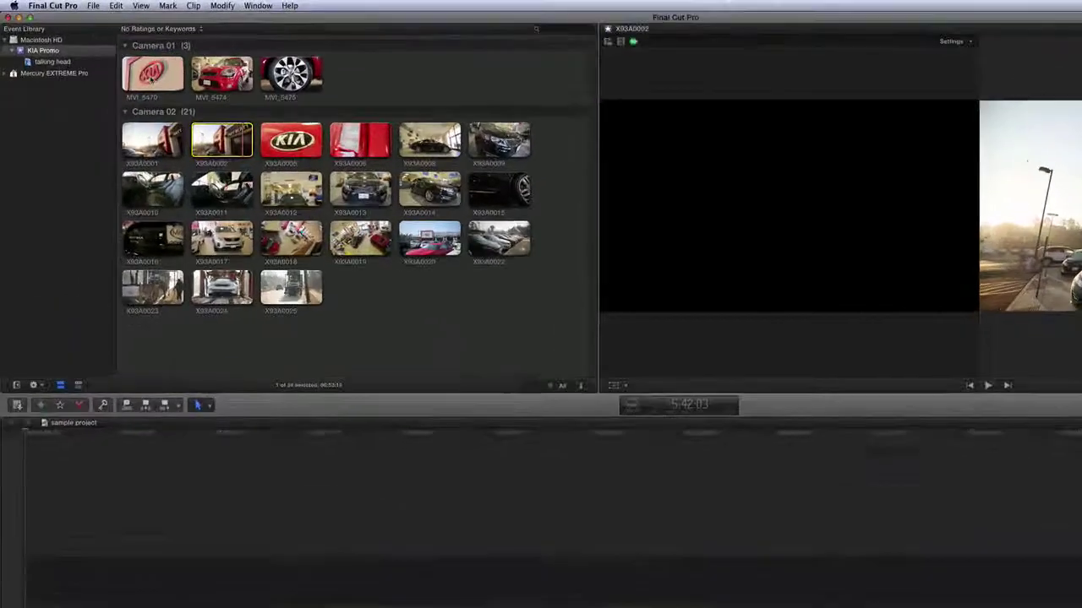
click(120, 61)
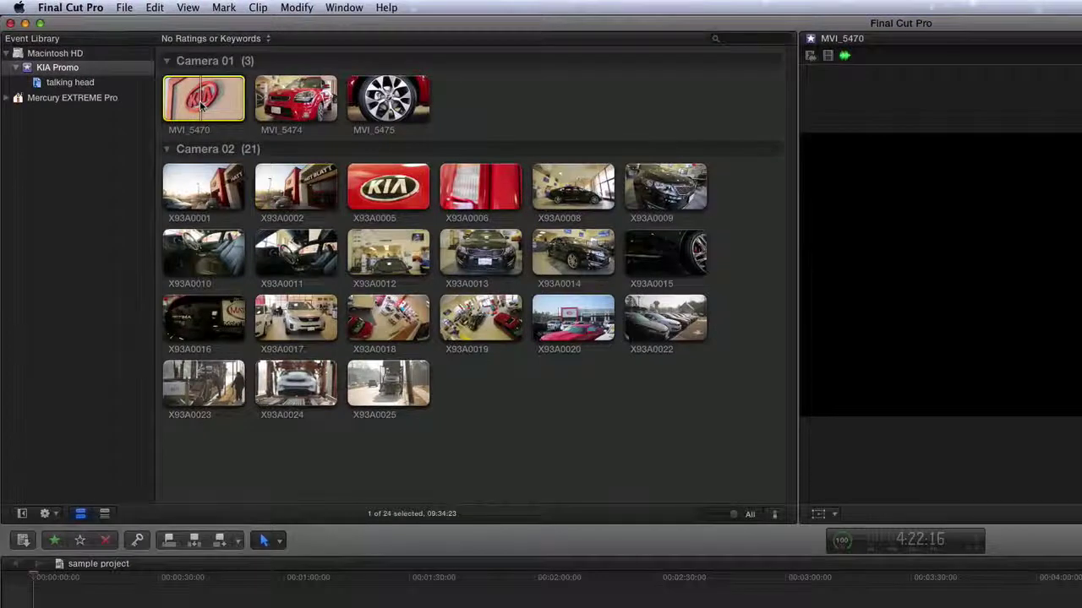
super+click(204, 190)
super+click(311, 181)
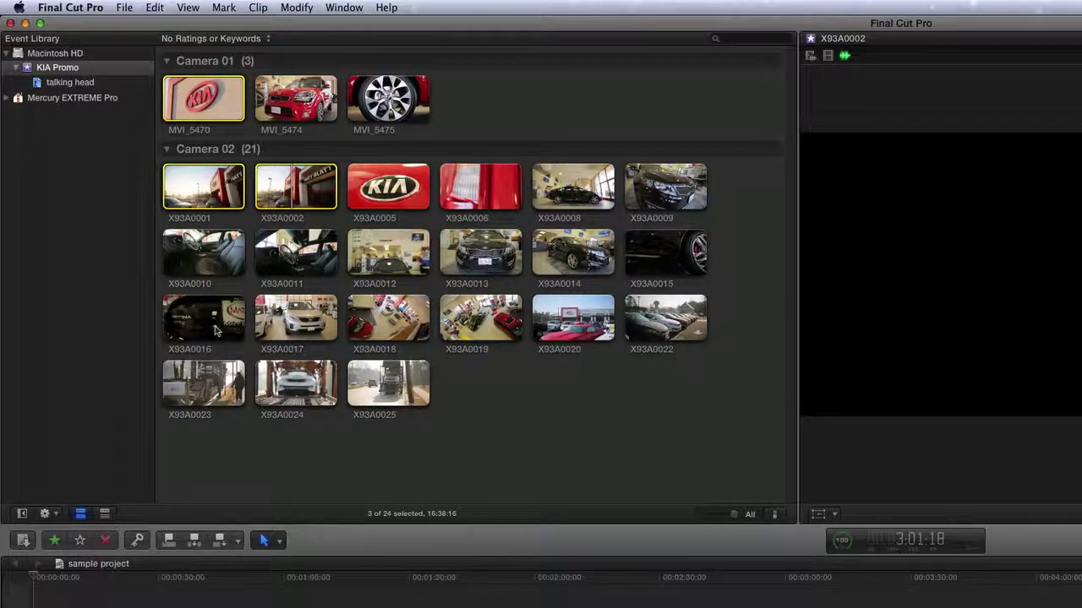
super+click(210, 385)
super+click(291, 381)
super+click(391, 404)
super+click(587, 330)
super+click(644, 327)
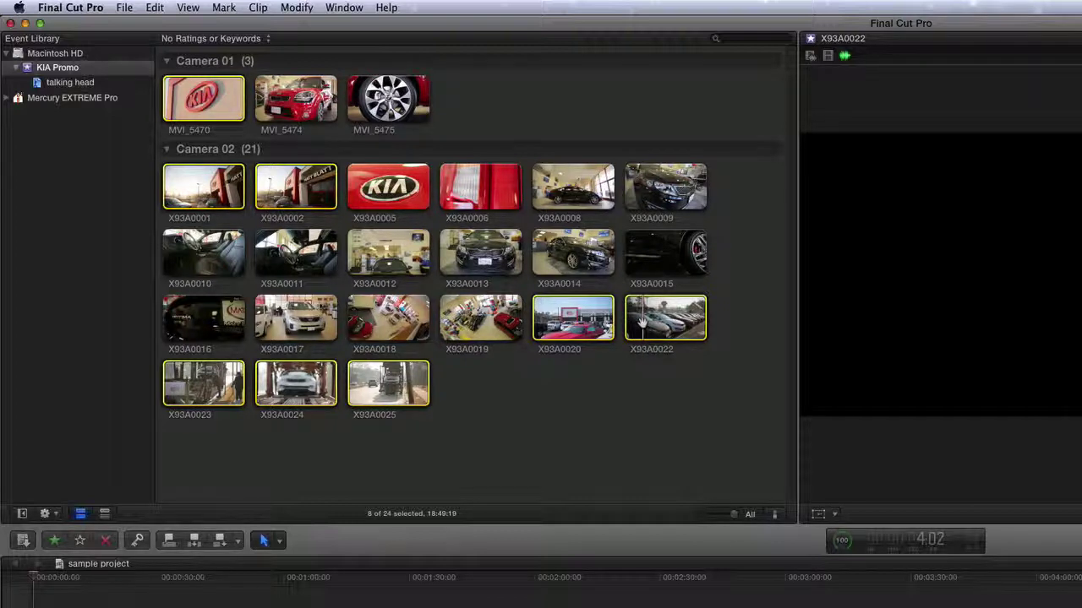
key(super+k)
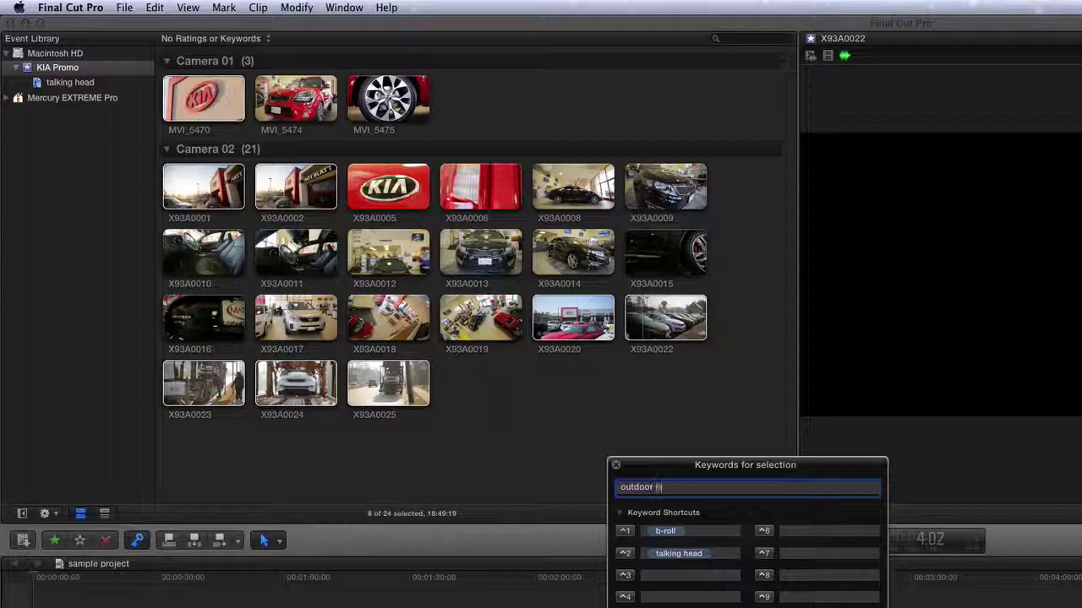
key(Return)
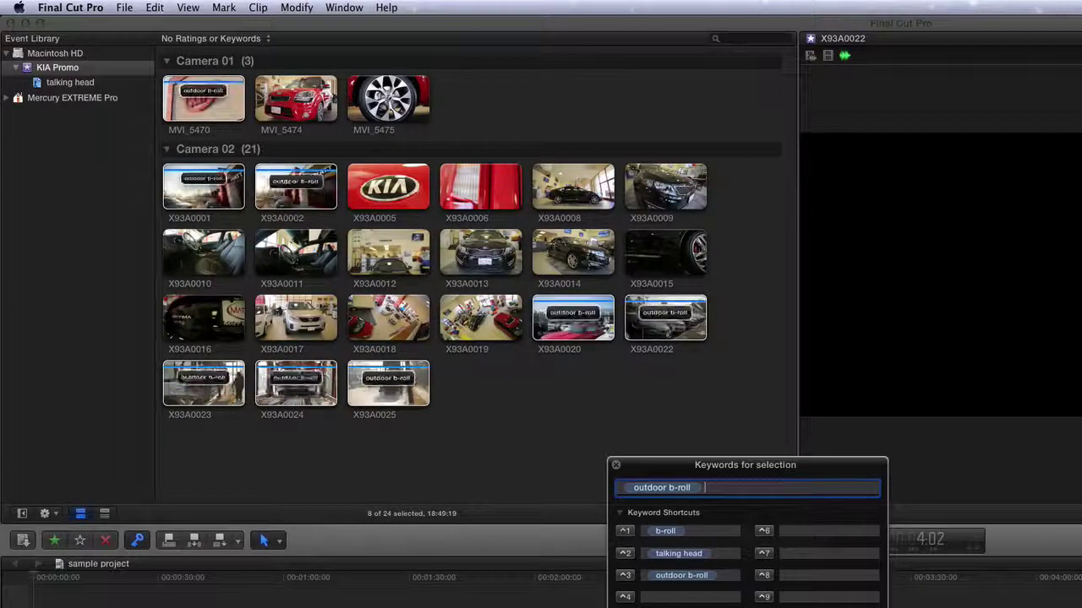
Step: Assign the keyword indoor b-roll to all the remaining unkeyworded clips of Camera 01 and Camera 02
drag(674, 349, 157, 99)
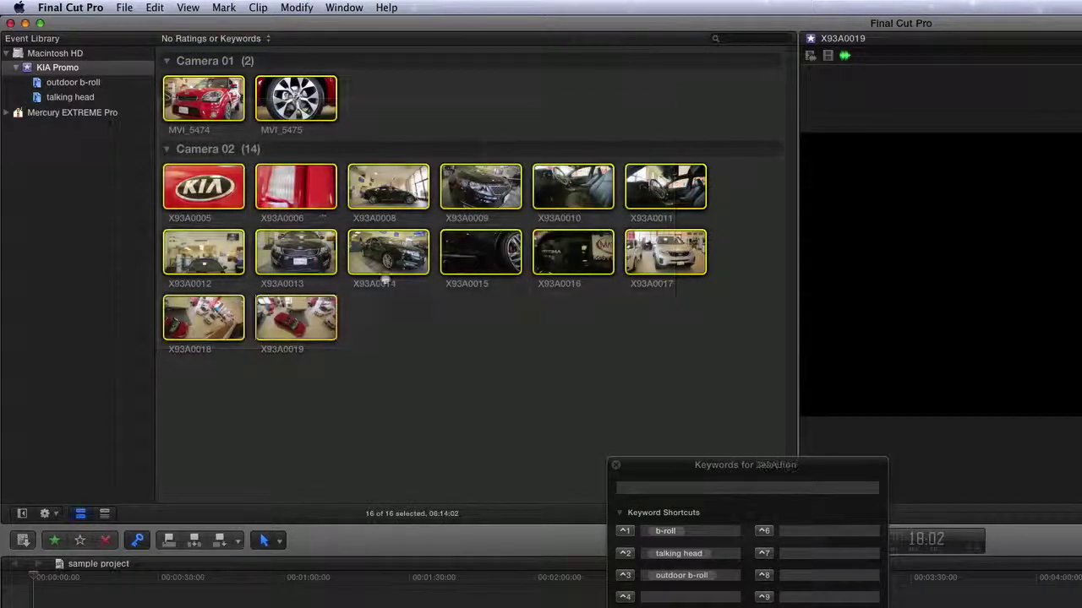
click(673, 488)
text(indoor)
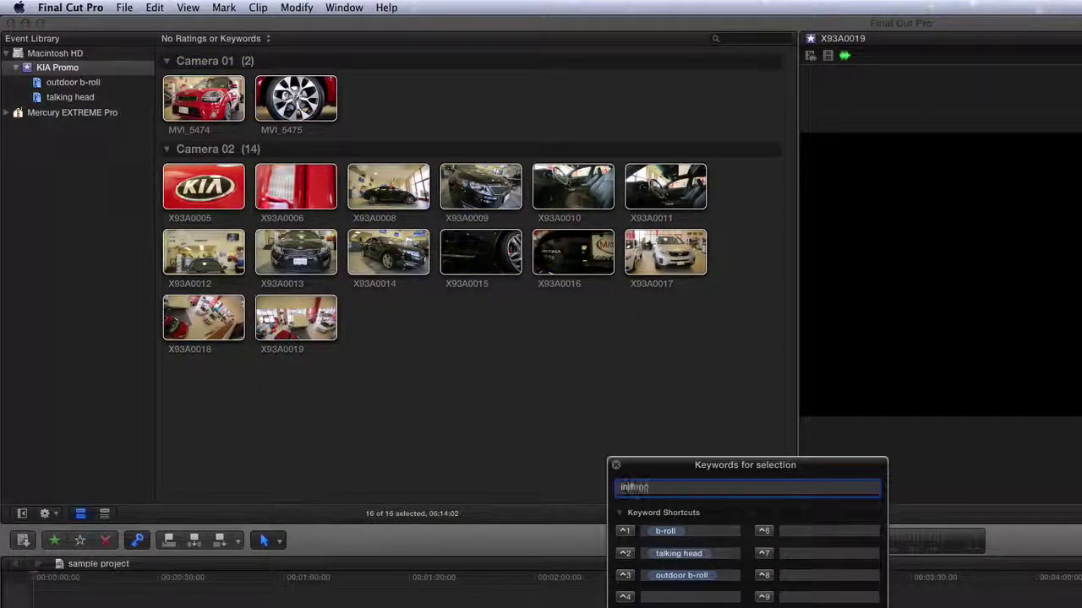
text( b-R)
key(Return)
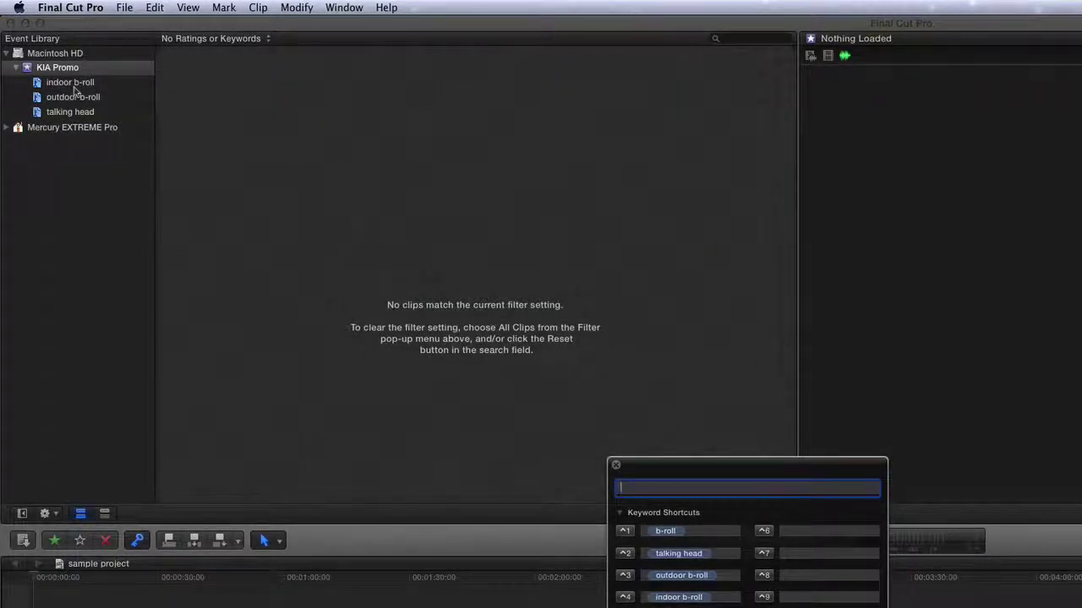
Step: Open the indoor b-roll keyword collection and set the browser filter to All Clips
click(68, 83)
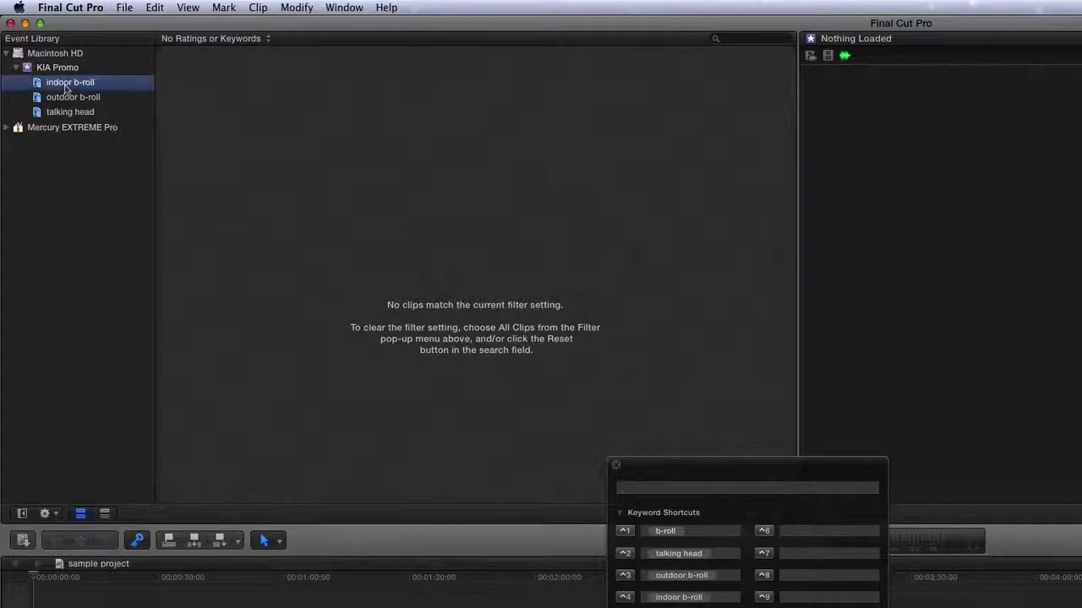
click(180, 41)
click(183, 37)
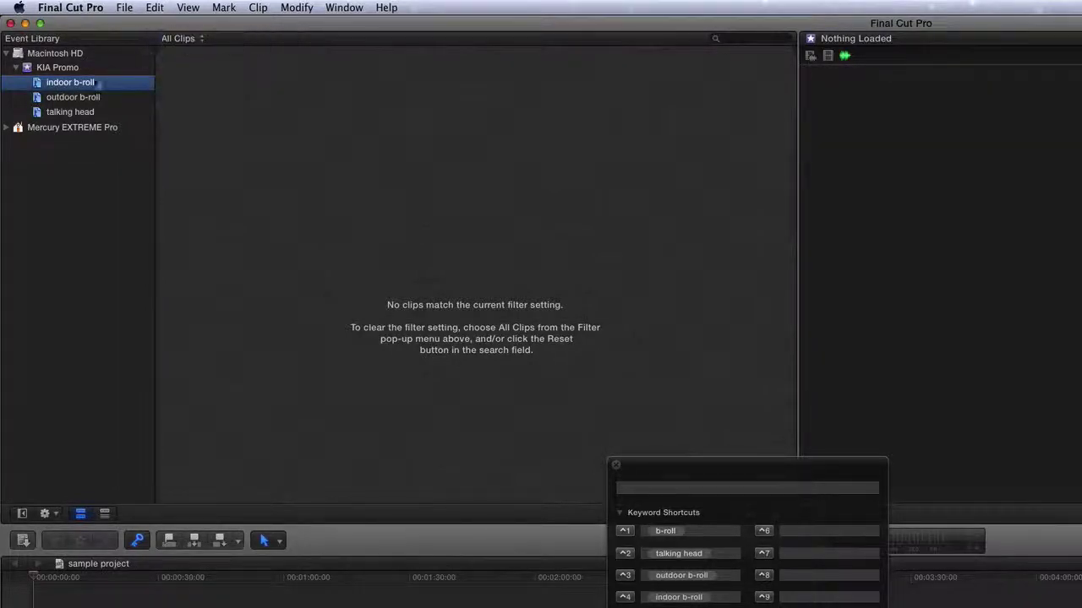
Step: View the outdoor b-roll and indoor b-roll keyword collections together, and delete both from KIA Promo
click(88, 99)
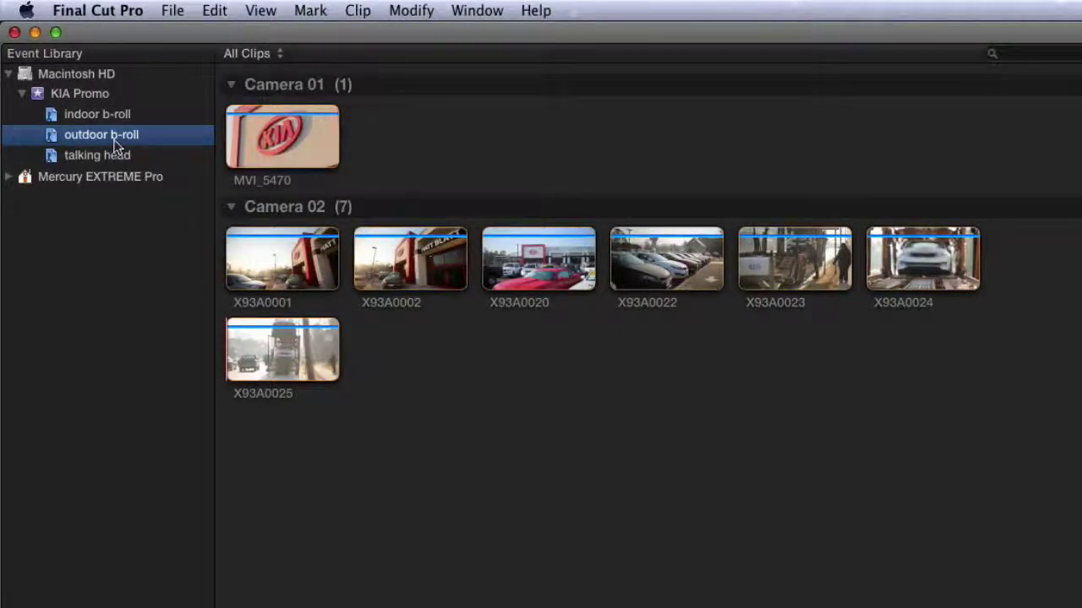
super+click(102, 120)
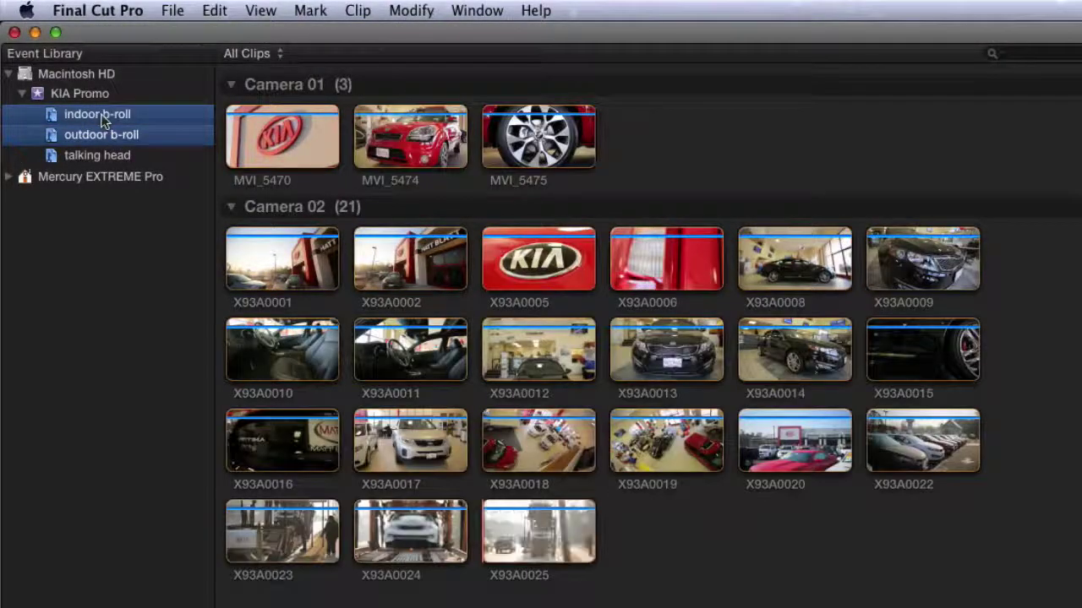
key(super+BackSpace)
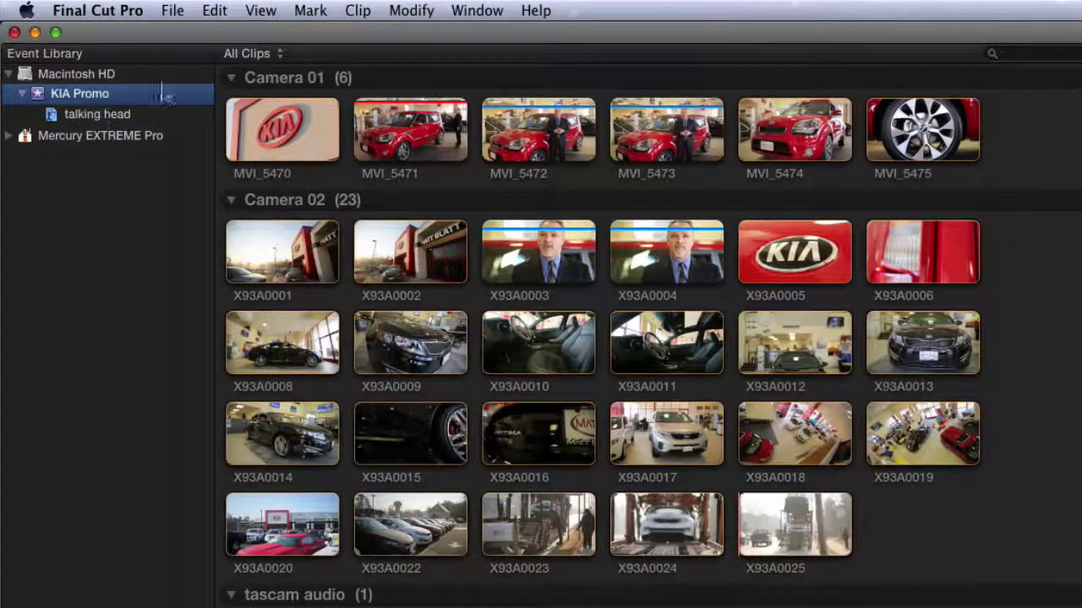
Step: Filter KIA Promo to clips with no ratings or keywords and assign the keyword Kia Optima to X93A0008 through X93A0016
click(264, 53)
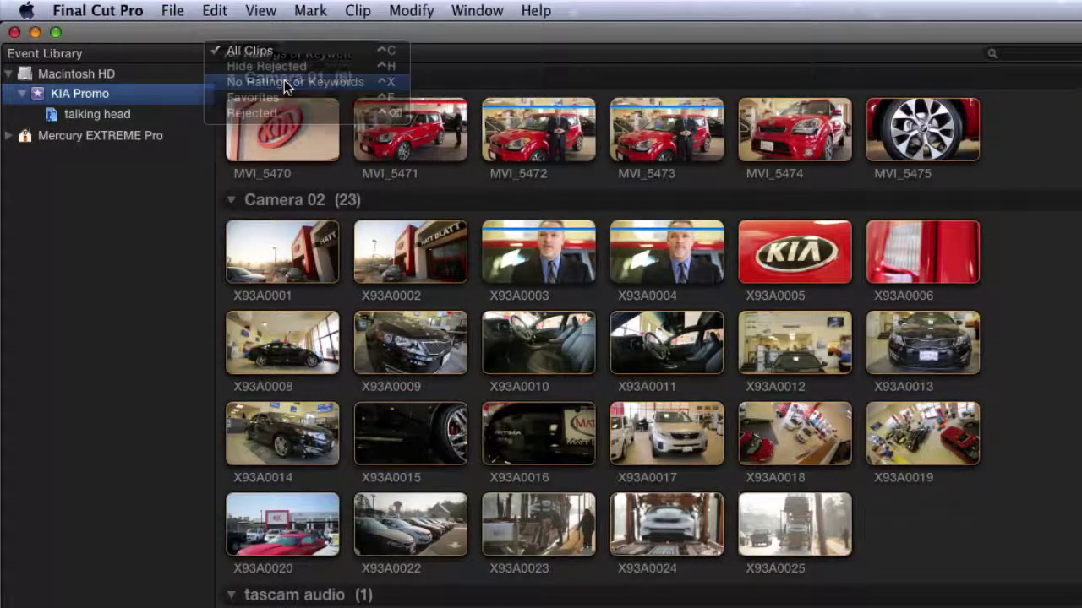
click(284, 79)
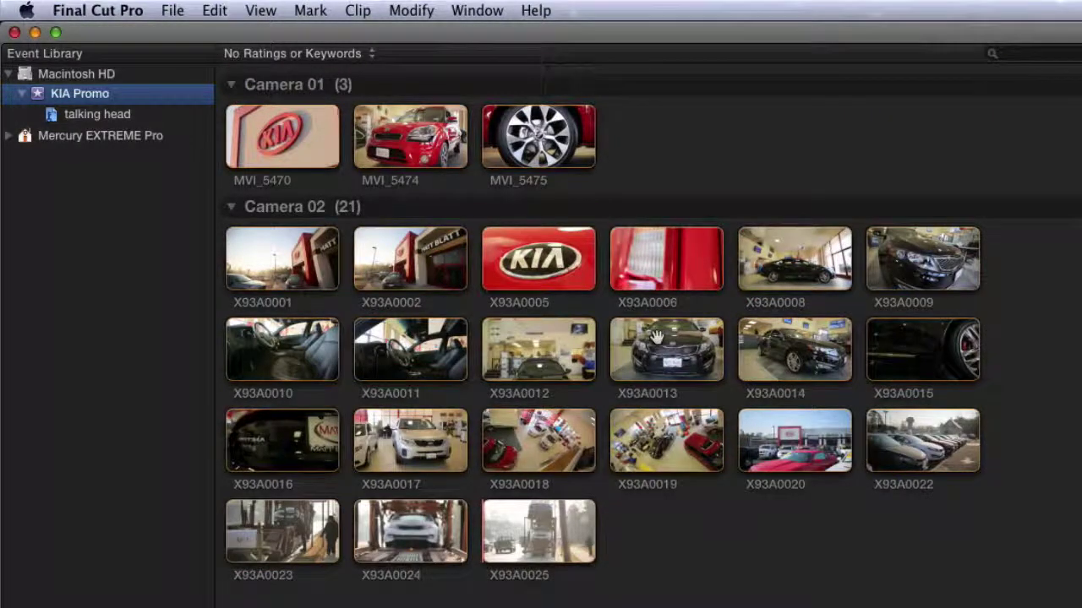
click(786, 267)
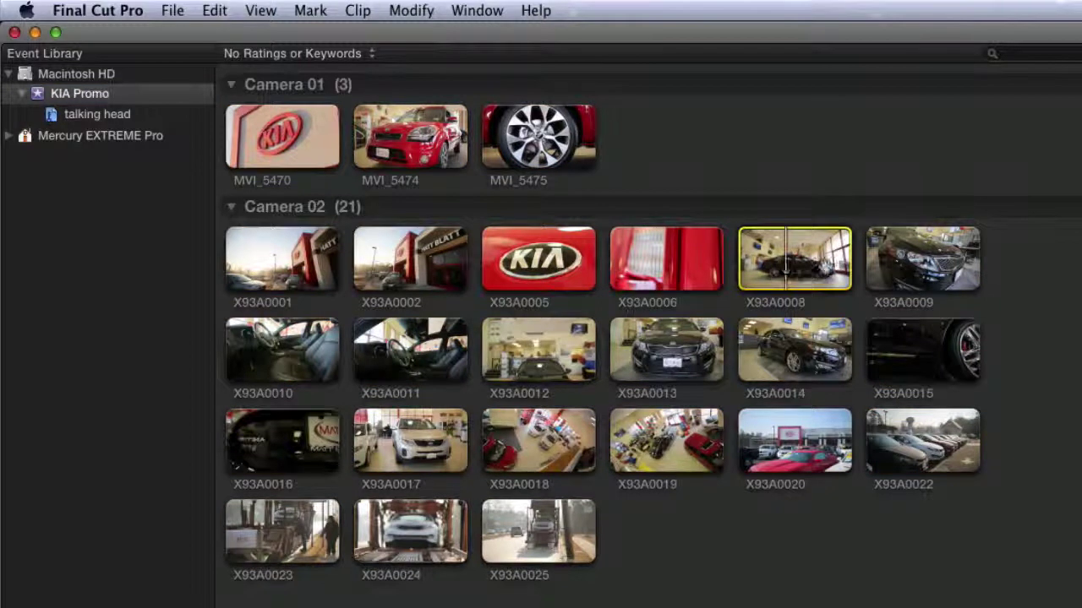
super+click(908, 281)
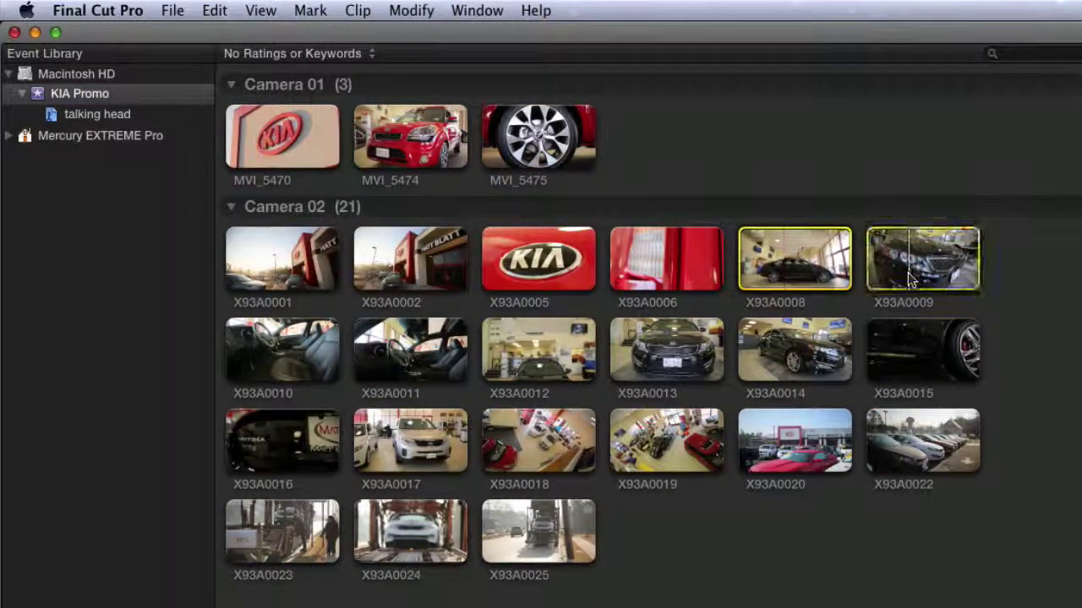
super+click(301, 360)
super+click(409, 365)
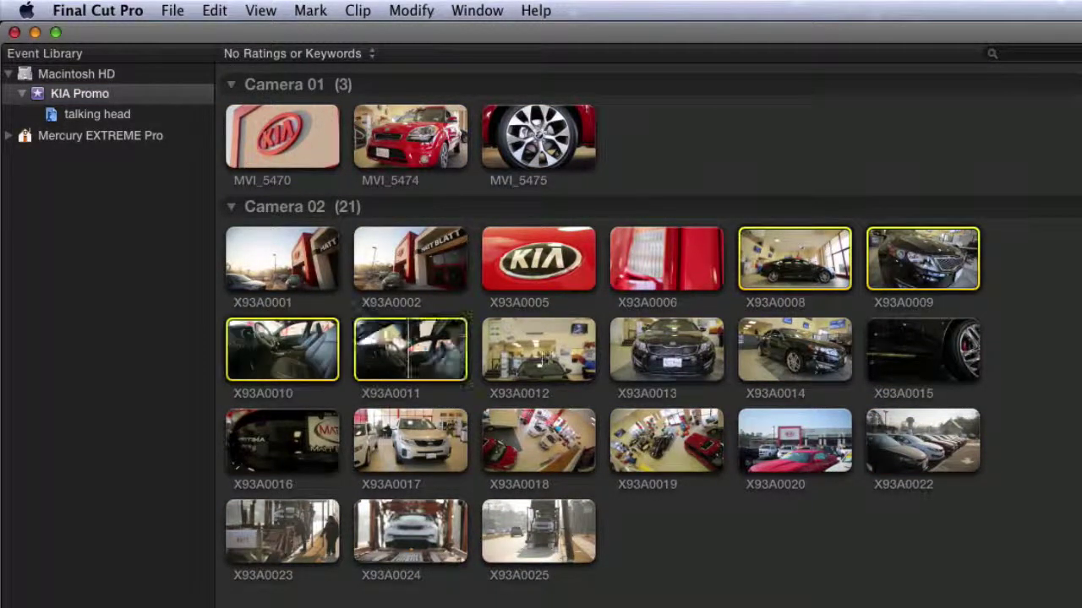
shift+click(795, 355)
super+click(887, 359)
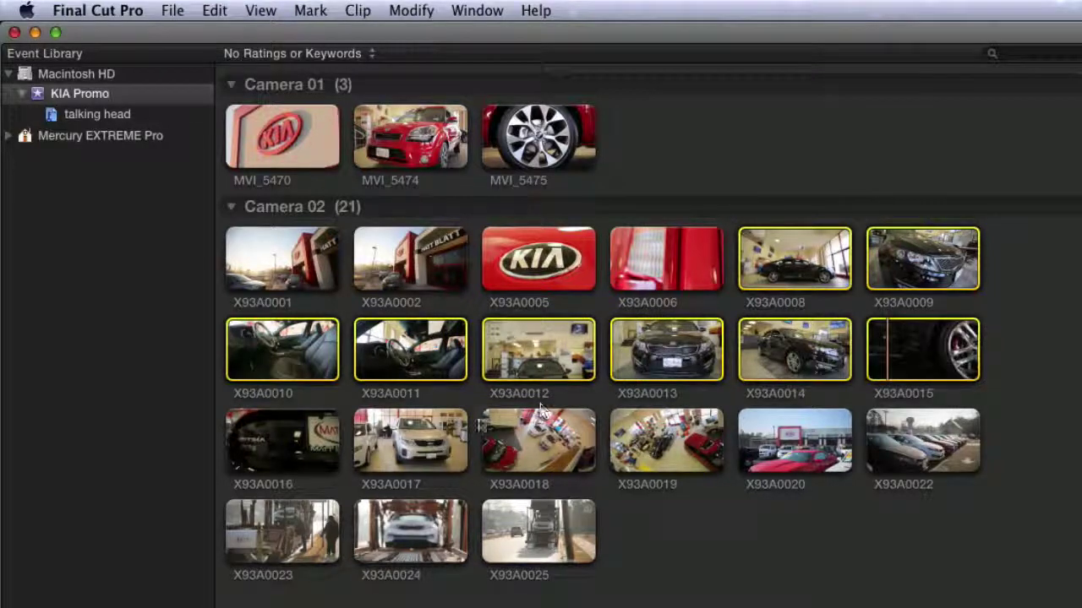
super+click(290, 452)
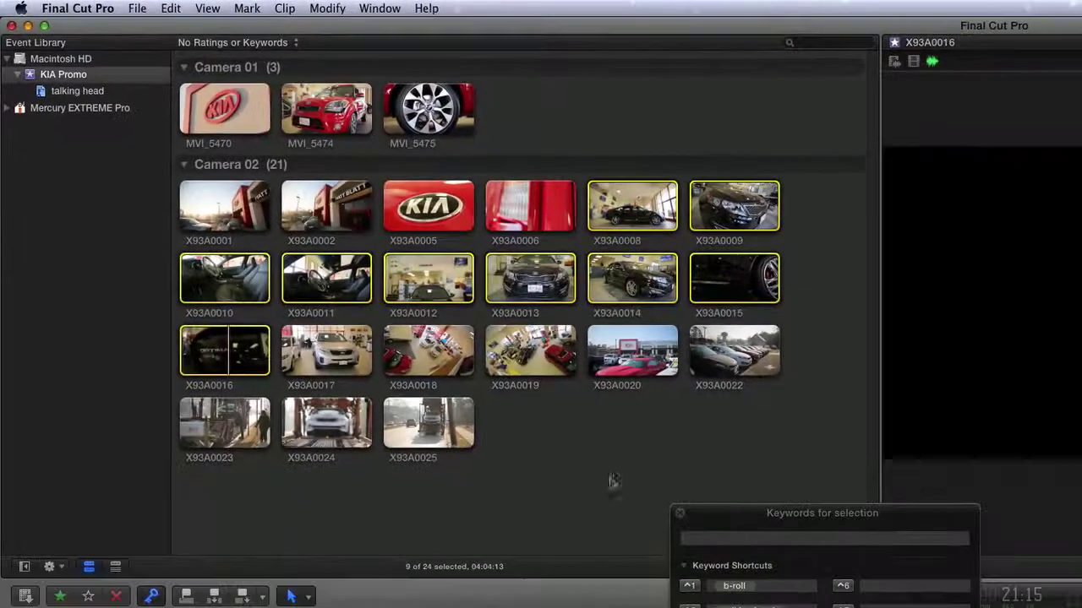
click(701, 538)
text(Kia Optima)
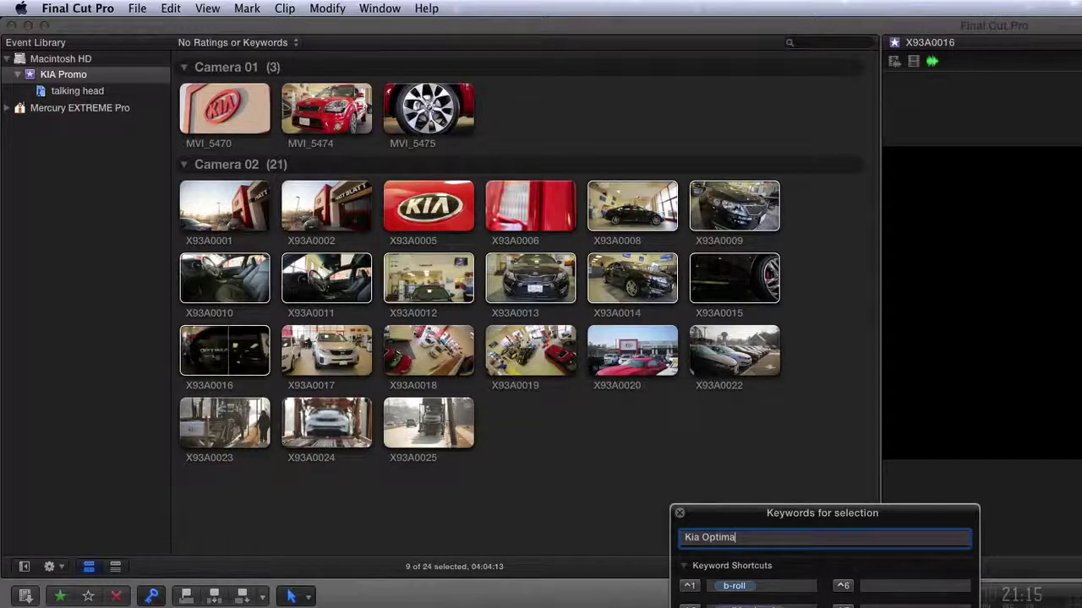
key(Return)
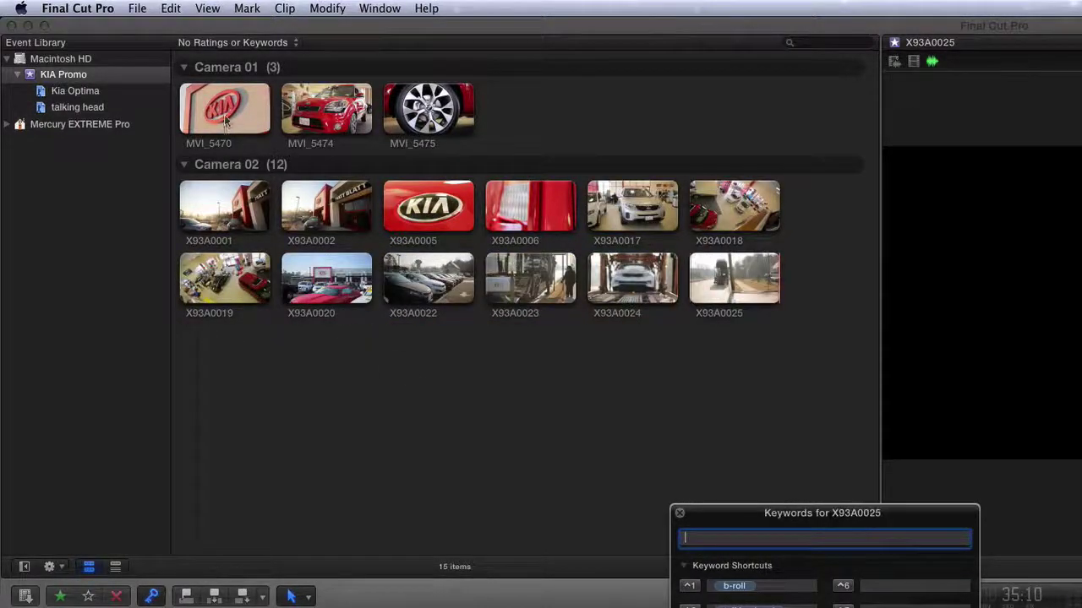
Step: Assign the keyword Outdoor Estabs to the clips MVI_5470 and X93A0020
click(225, 120)
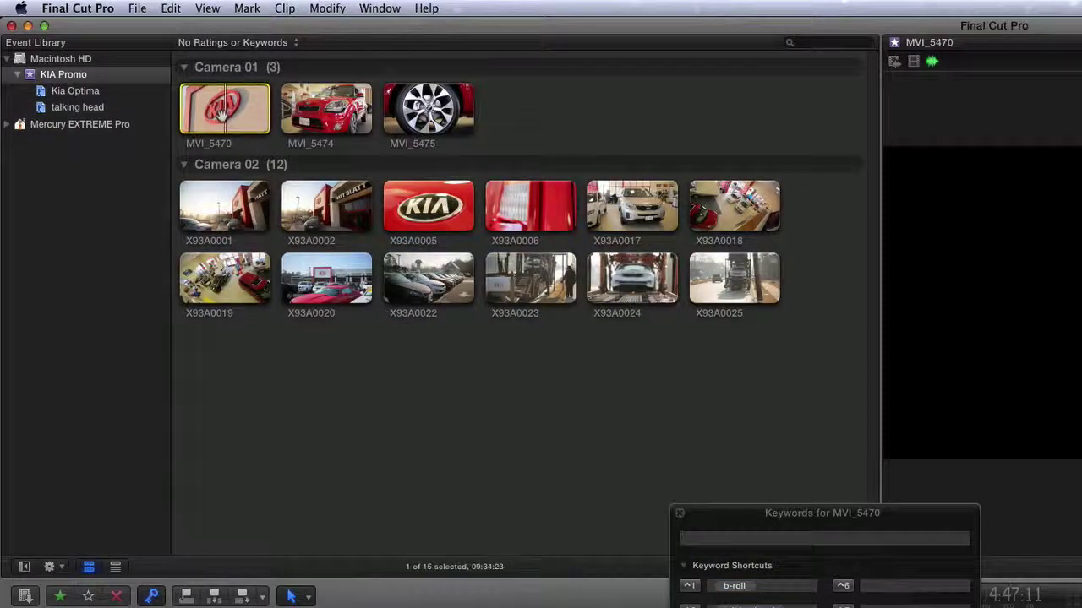
super+click(317, 291)
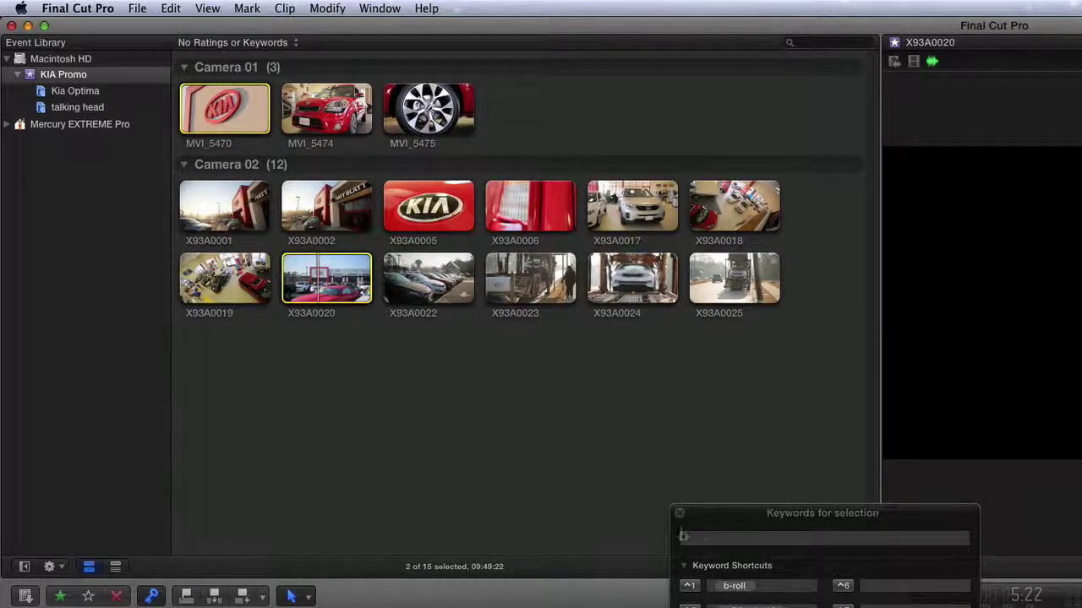
click(705, 540)
text(Outdoor Establishing)
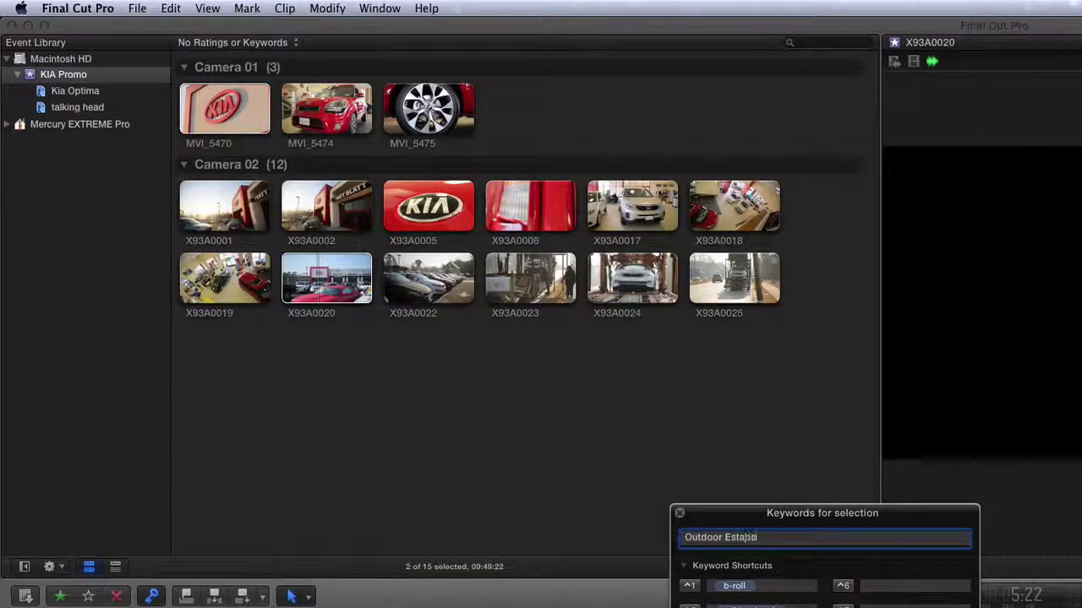
key(Return)
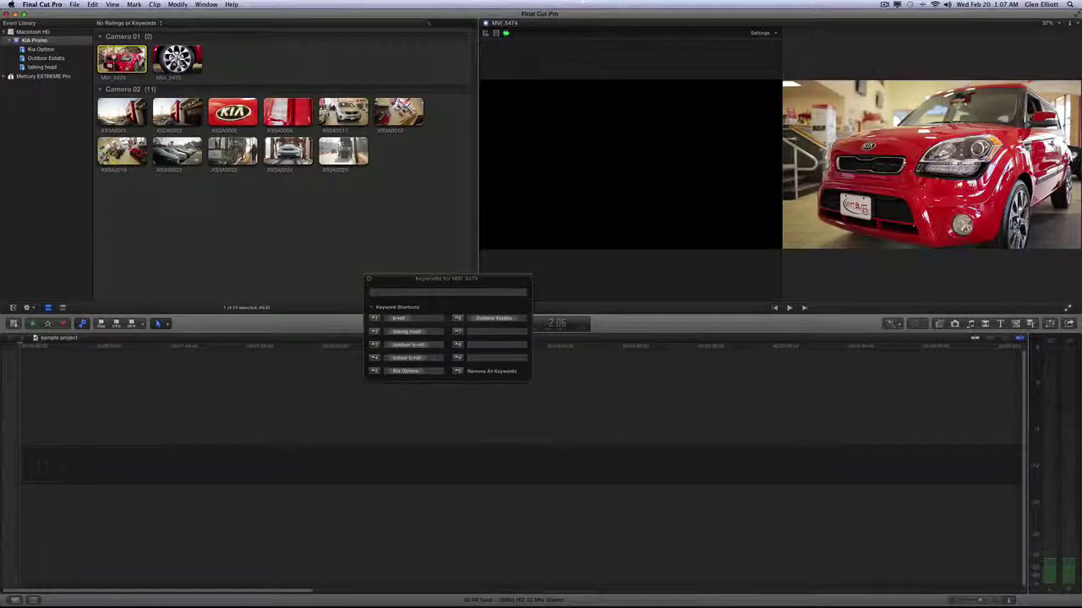
Step: Assign the keyword Kia Soul to the clips MVI_5474, MVI_5475, X93A0005 and X93A0006
super+click(177, 58)
super+click(233, 113)
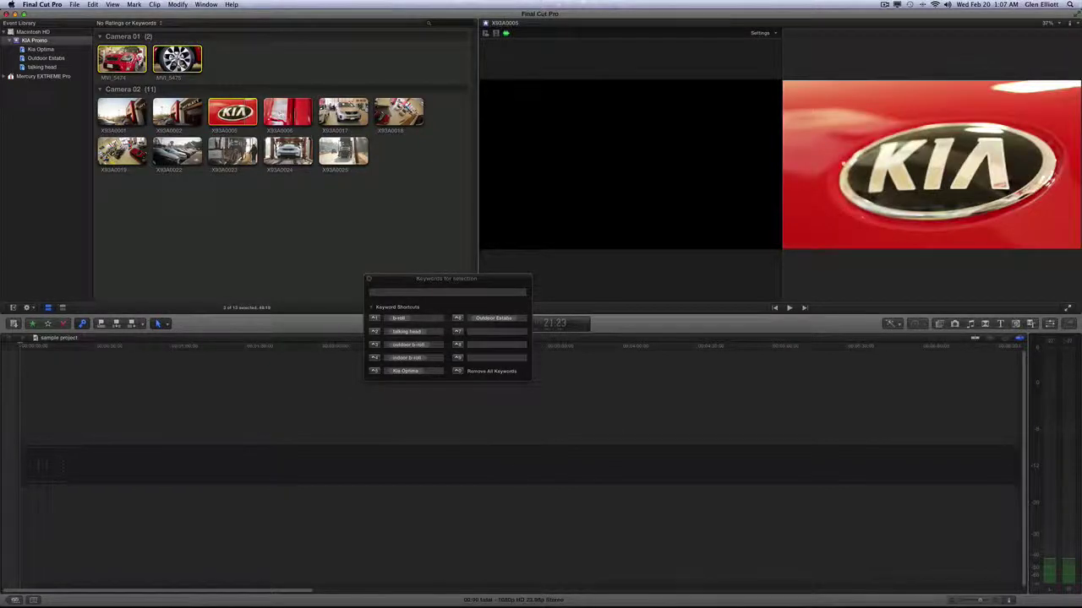
super+click(287, 112)
click(385, 291)
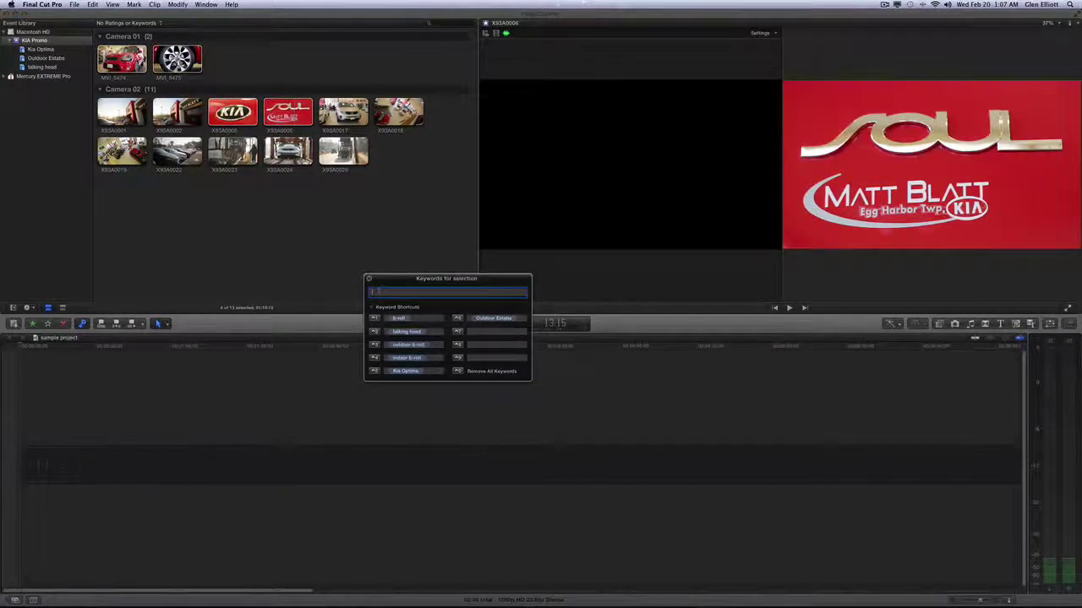
text(Kia Soul)
key(Return)
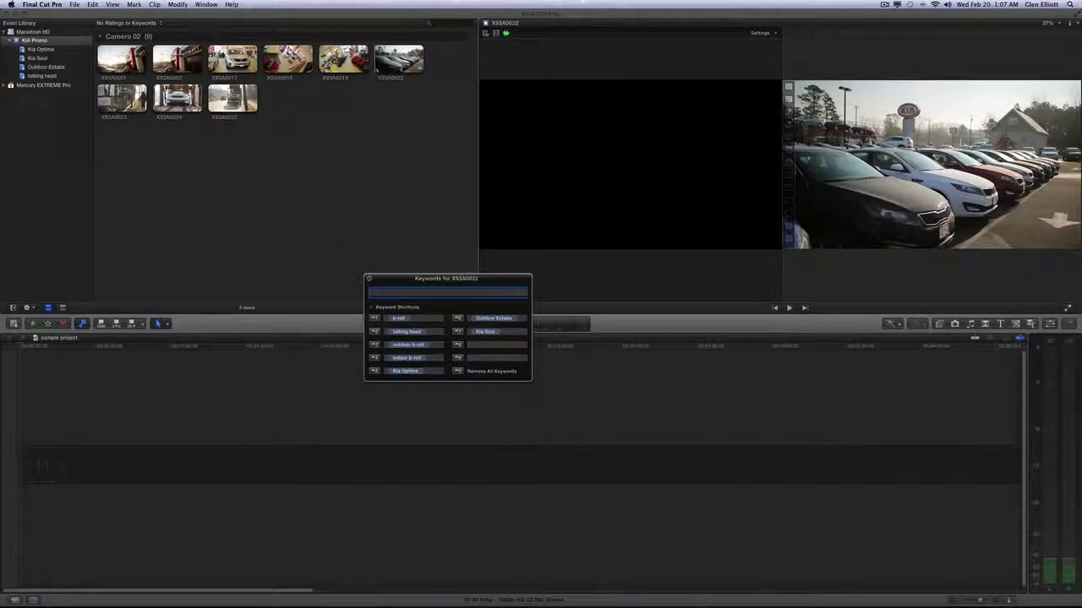
Step: Apply the existing Outdoor Estabs keyword shortcut to the clips X93A0001 and X93A0002
click(131, 64)
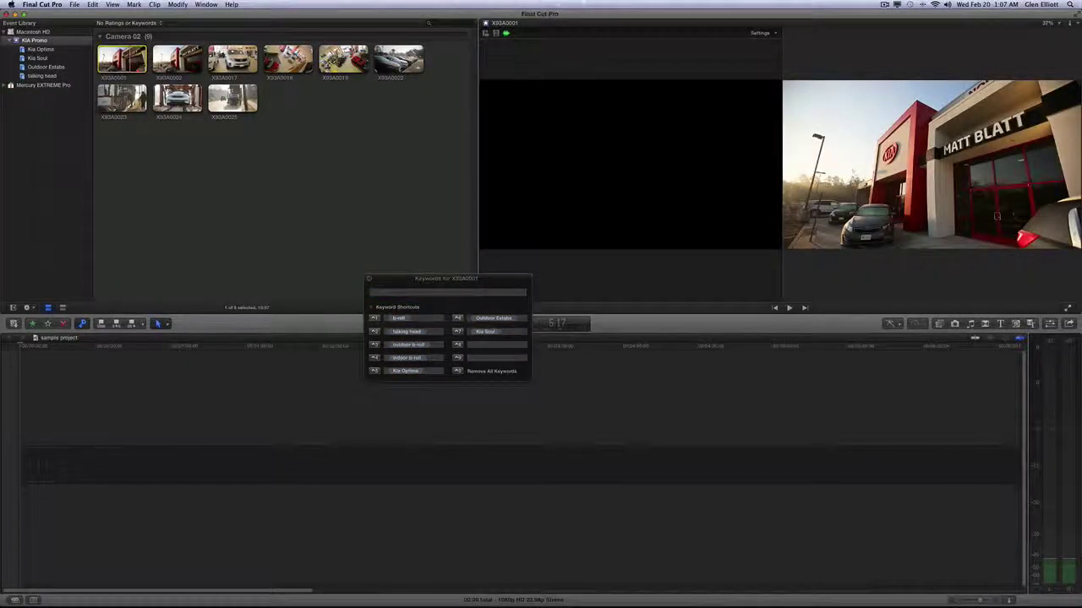
shift+click(176, 64)
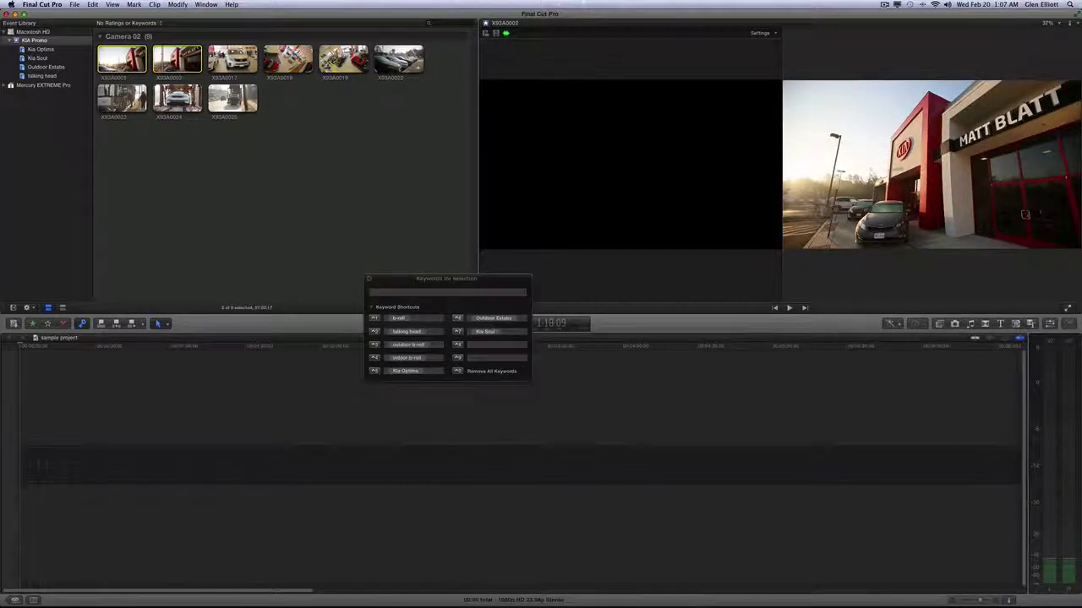
click(458, 317)
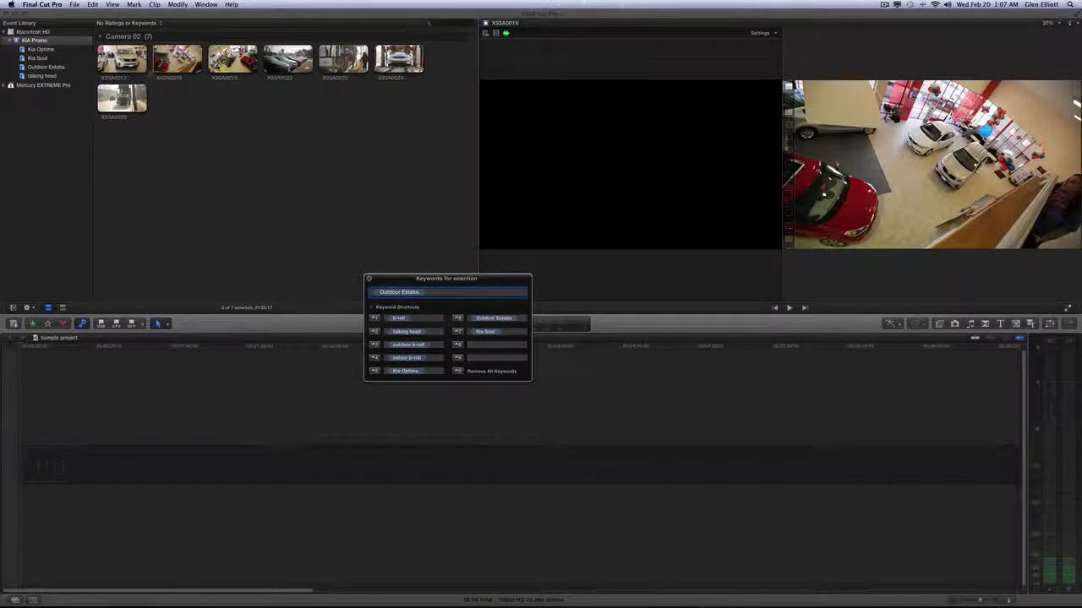
Step: Assign the keyword wide shots of showroom to the clips X93A0018 and X93A0019
click(233, 59)
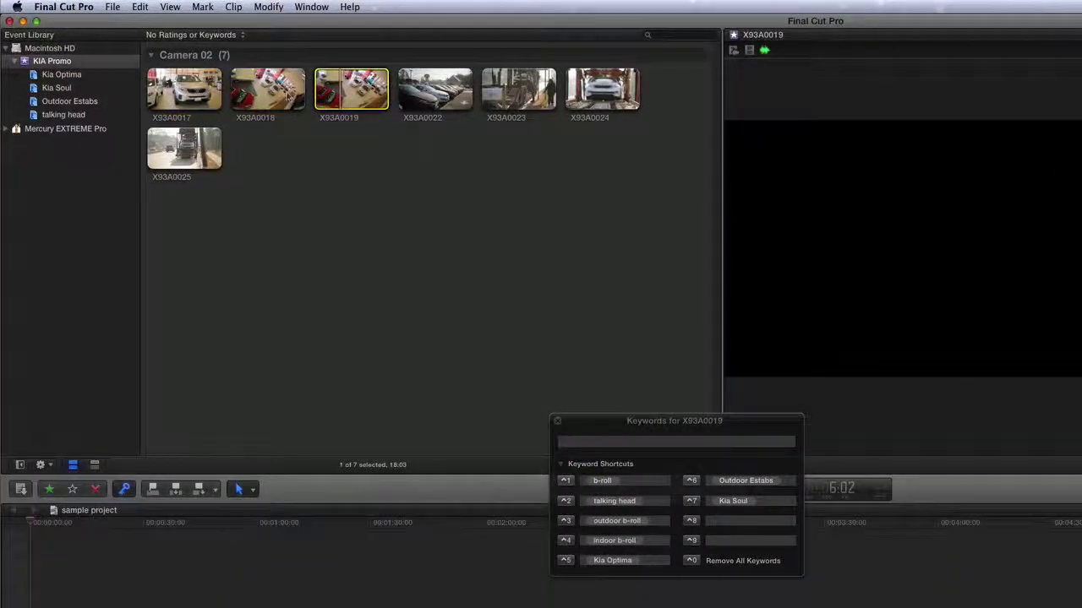
super+click(286, 95)
click(579, 443)
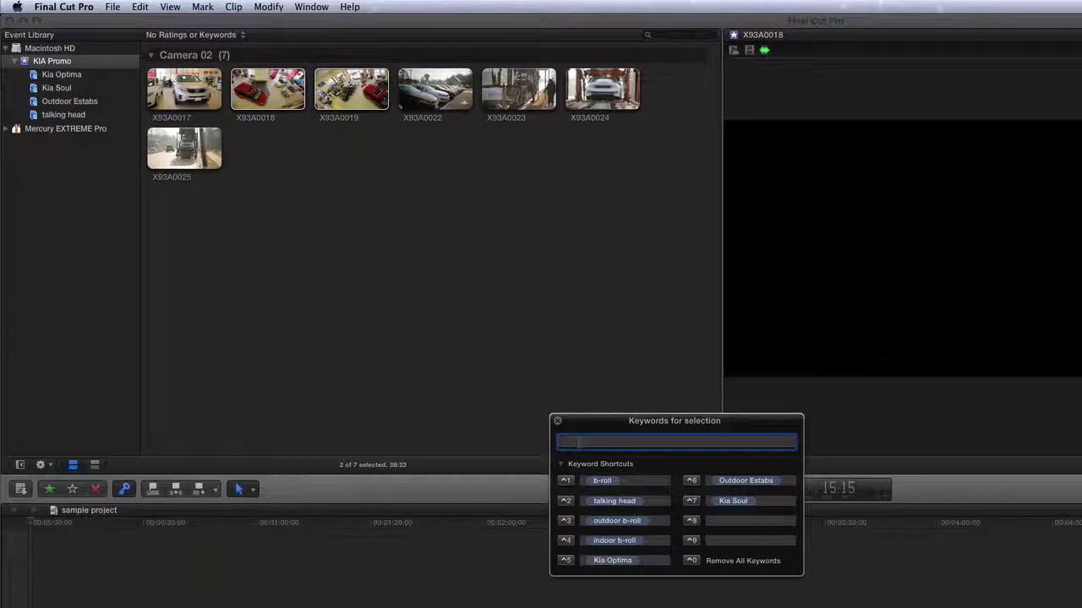
text(wide shots of c)
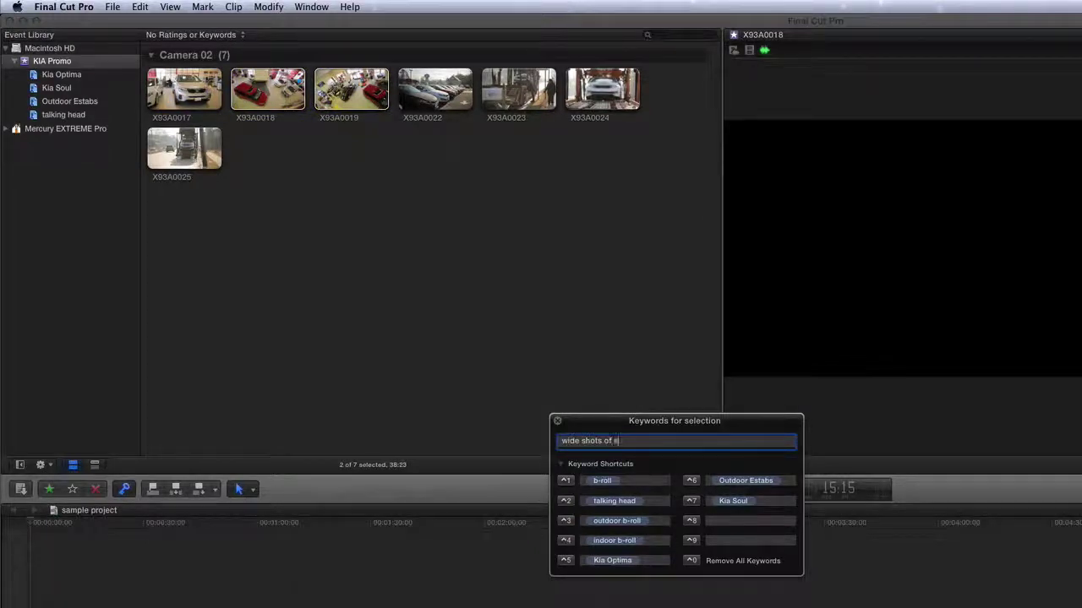
key(Return)
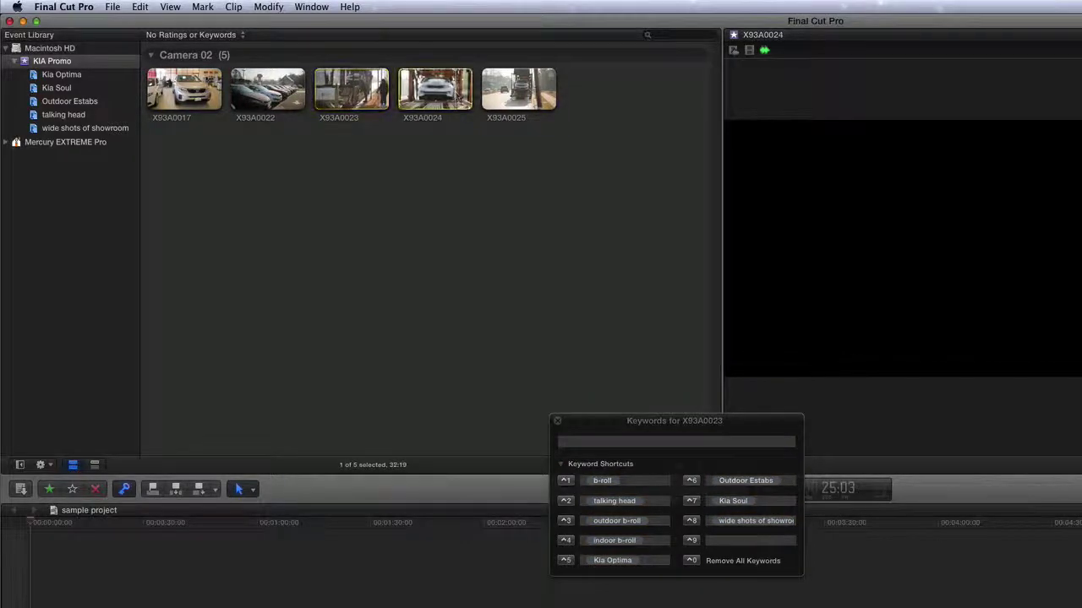
Step: Assign the keyword car delivery to the clips X93A0023, X93A0024 and X93A0025
click(516, 93)
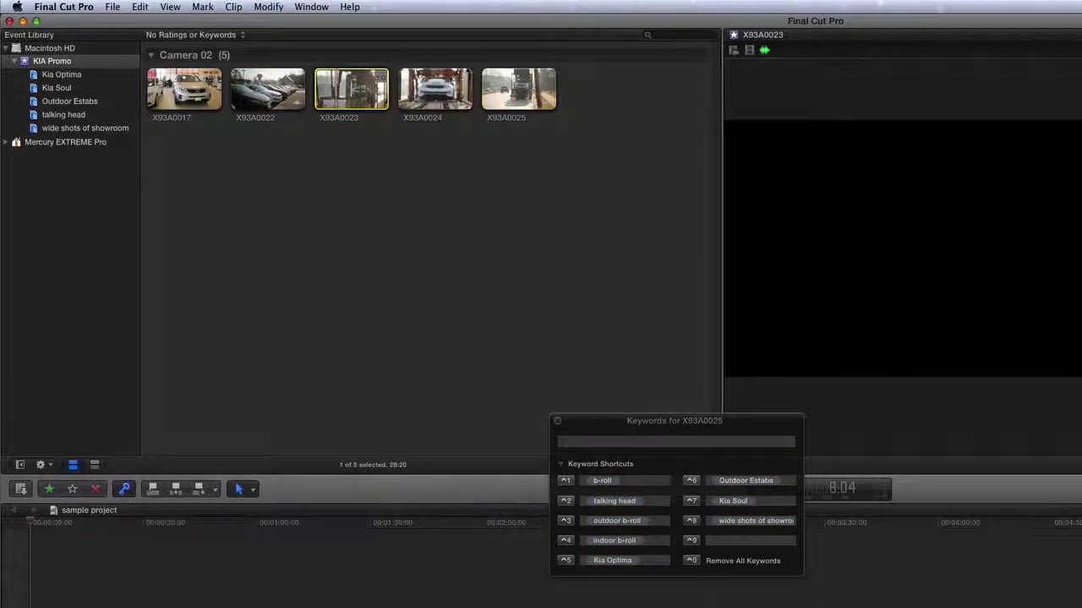
click(362, 92)
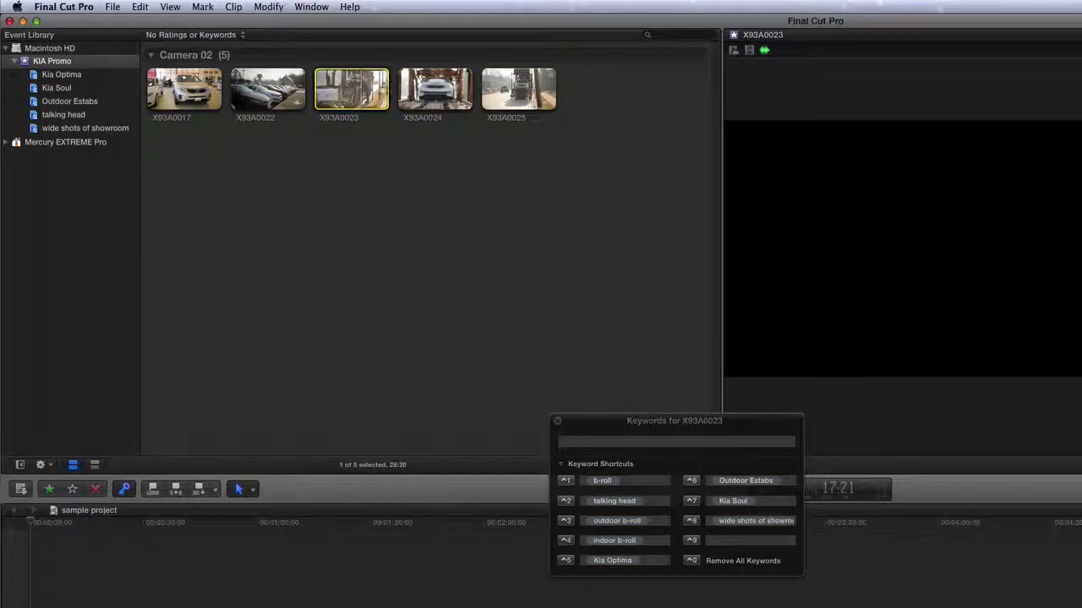
shift+click(429, 92)
shift+click(512, 89)
click(594, 442)
text(car delivery)
key(Return)
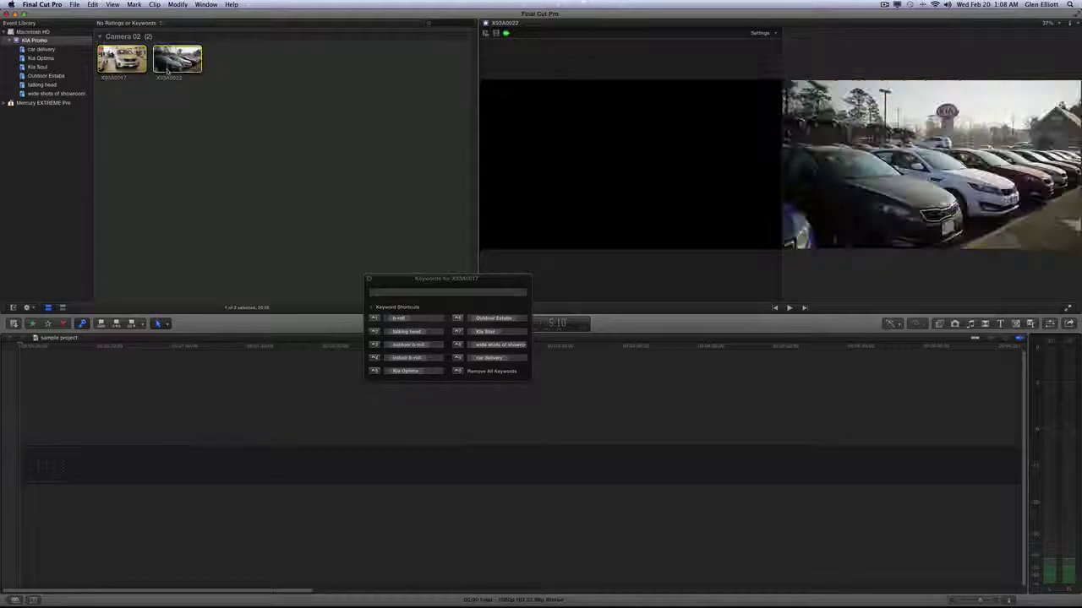
Step: Apply the existing Outdoor Estabs keyword to X93A0022 and assign the new keyword Kia Sorento to X93A0017
click(168, 72)
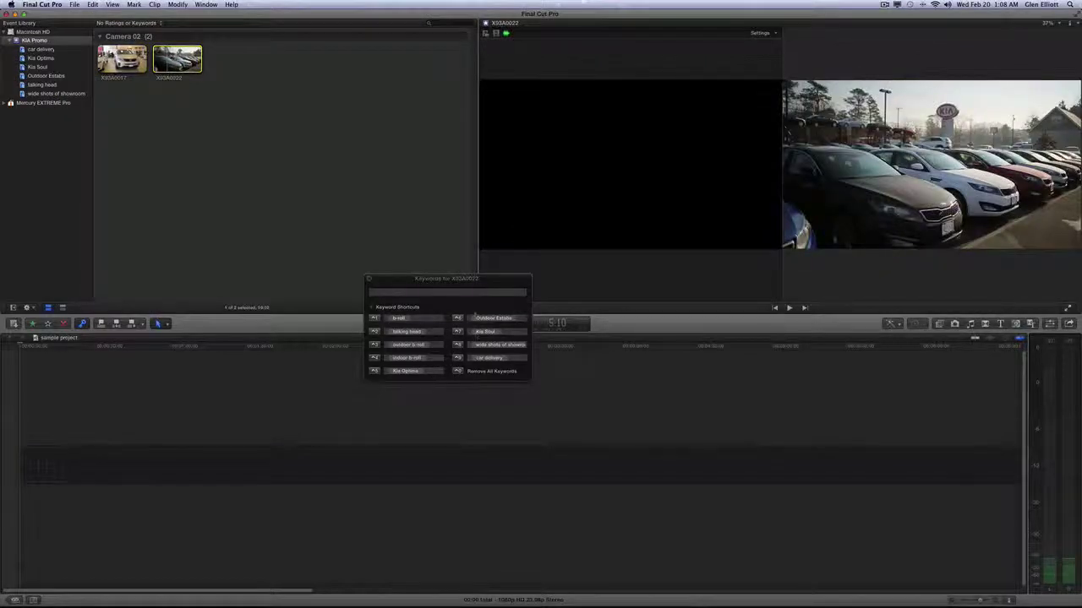
click(457, 319)
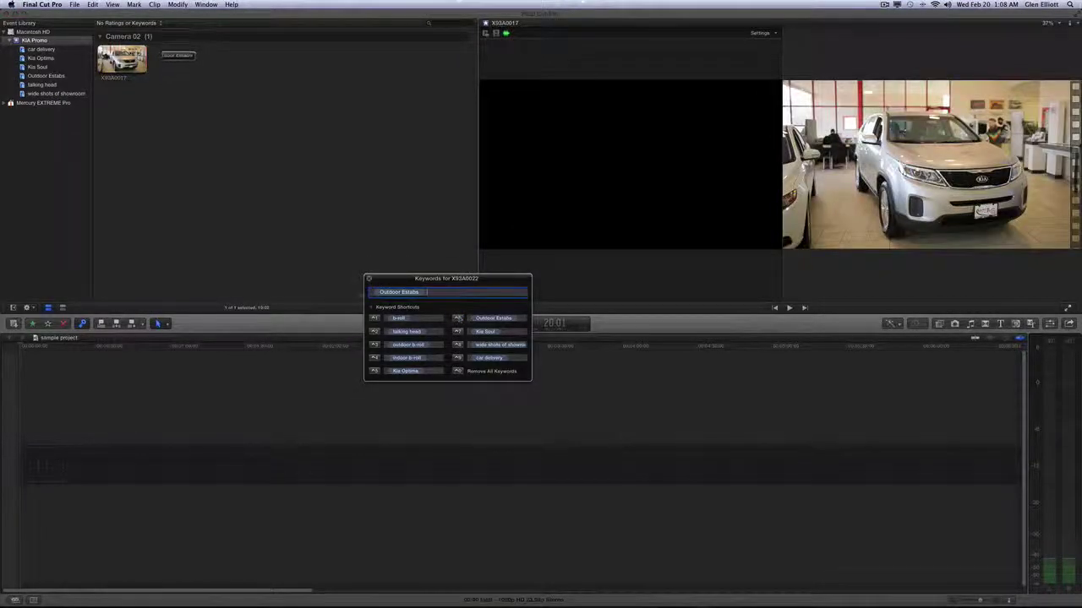
click(132, 63)
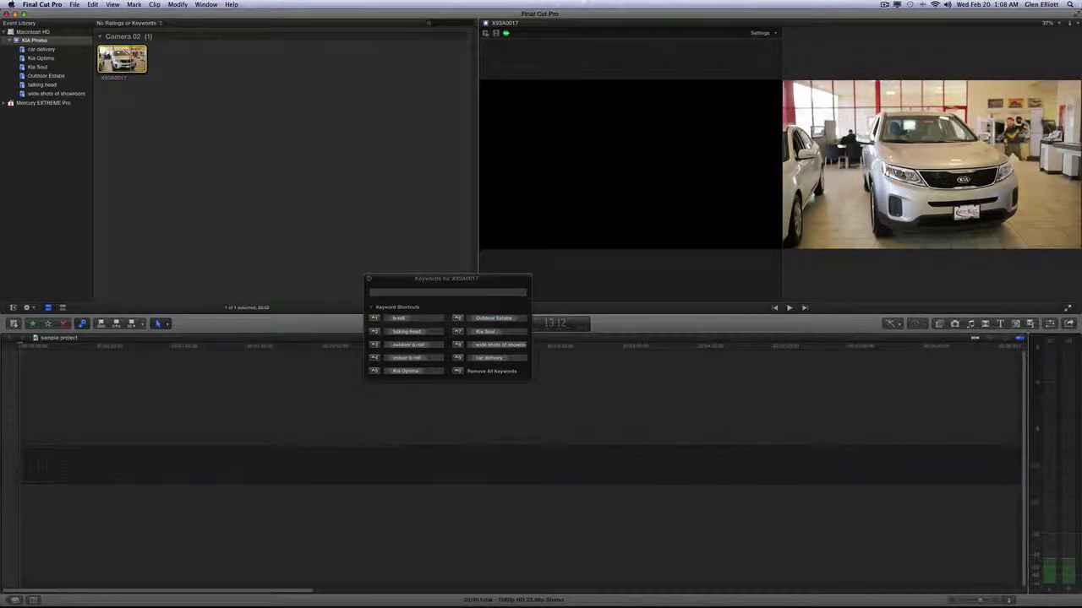
click(391, 293)
text(Kia Soul)
key(Return)
key(Return)
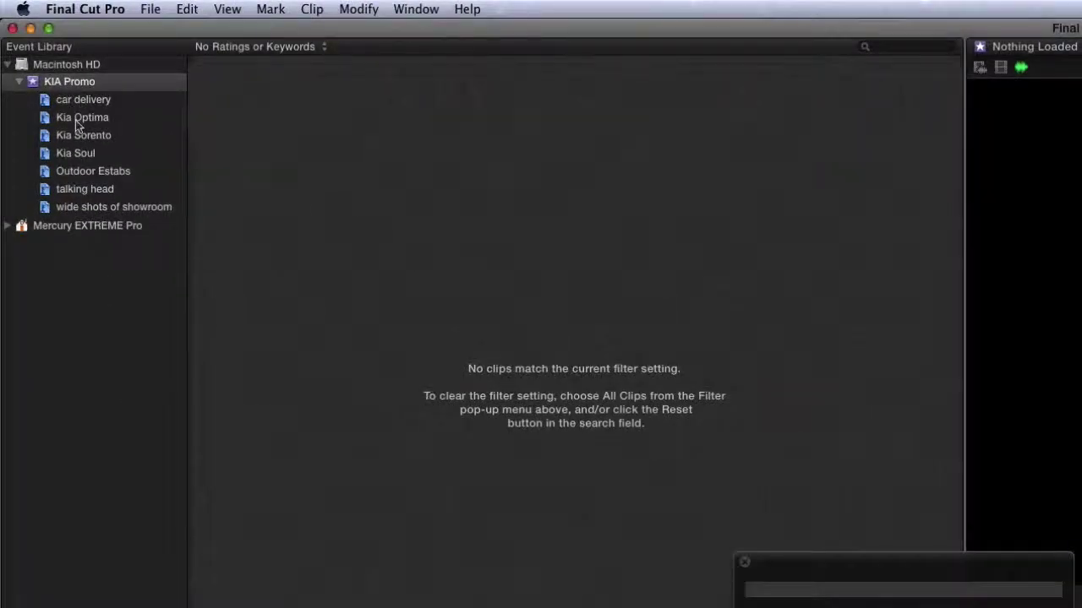
Step: Set the browser filter to All Clips and review the car delivery, Kia Optima, Kia Sorento, Kia Soul and Outdoor Estabs keyword collections
click(241, 44)
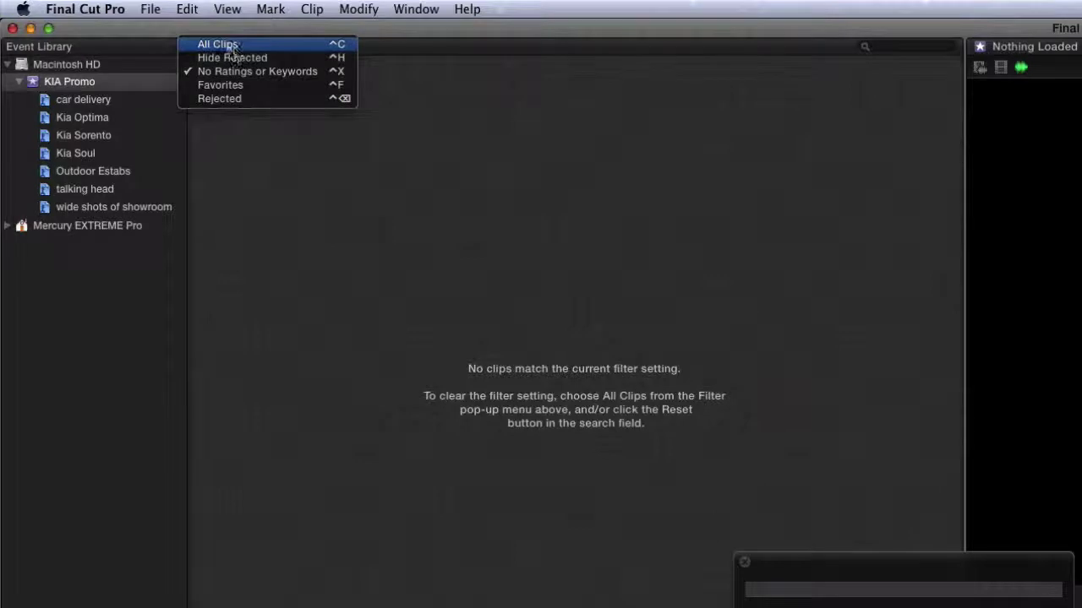
click(235, 42)
click(92, 106)
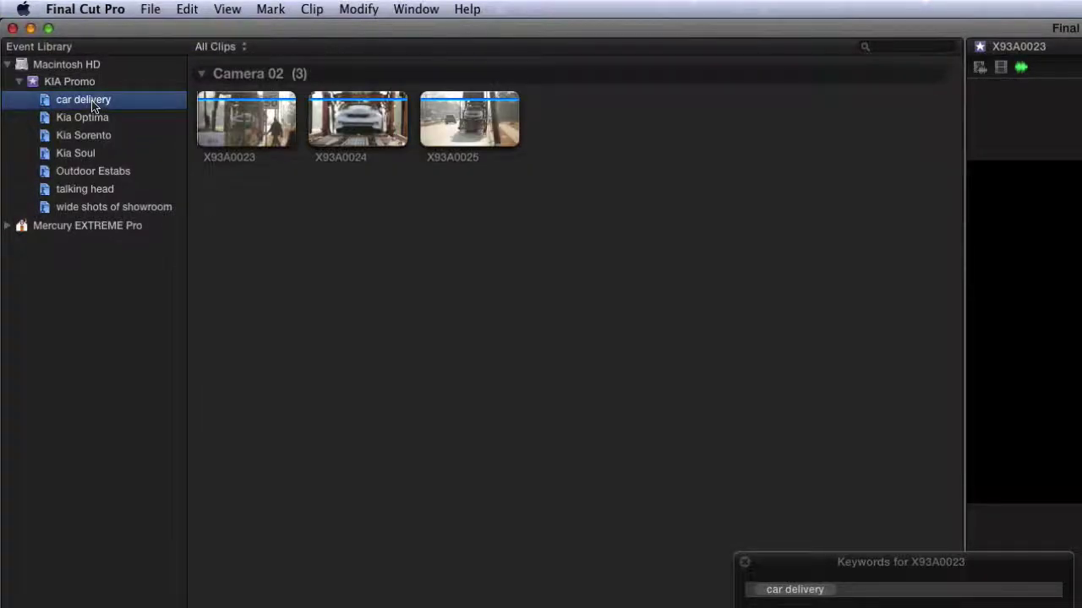
click(93, 121)
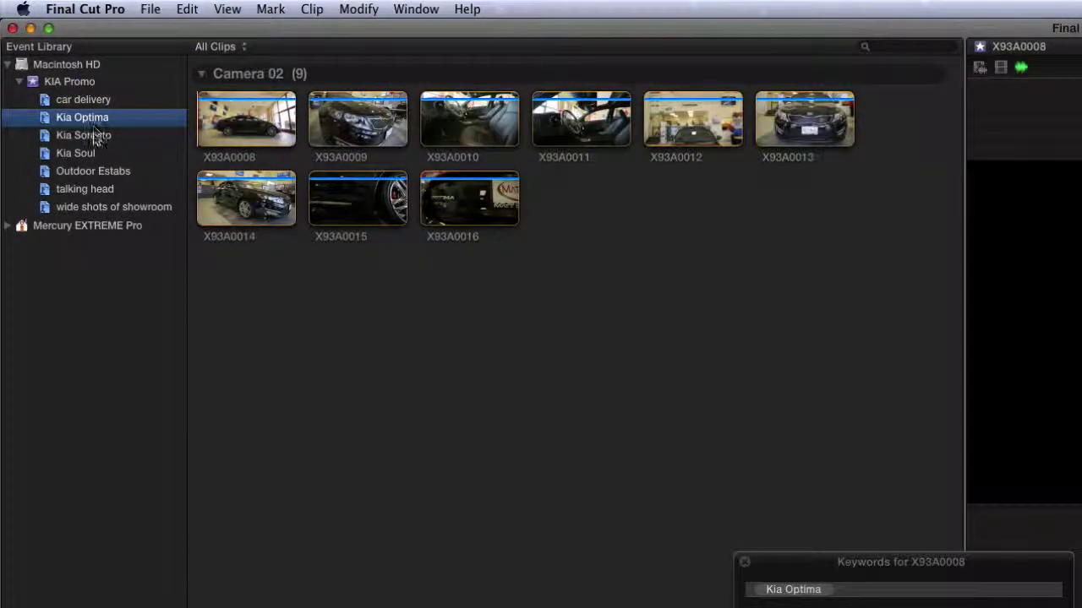
click(95, 138)
click(88, 153)
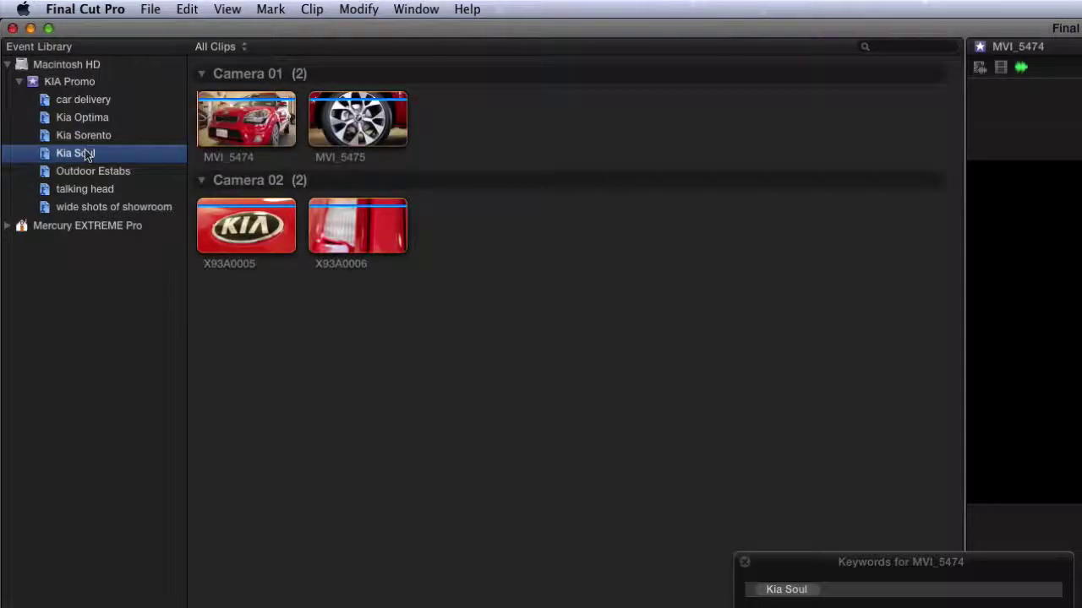
click(100, 174)
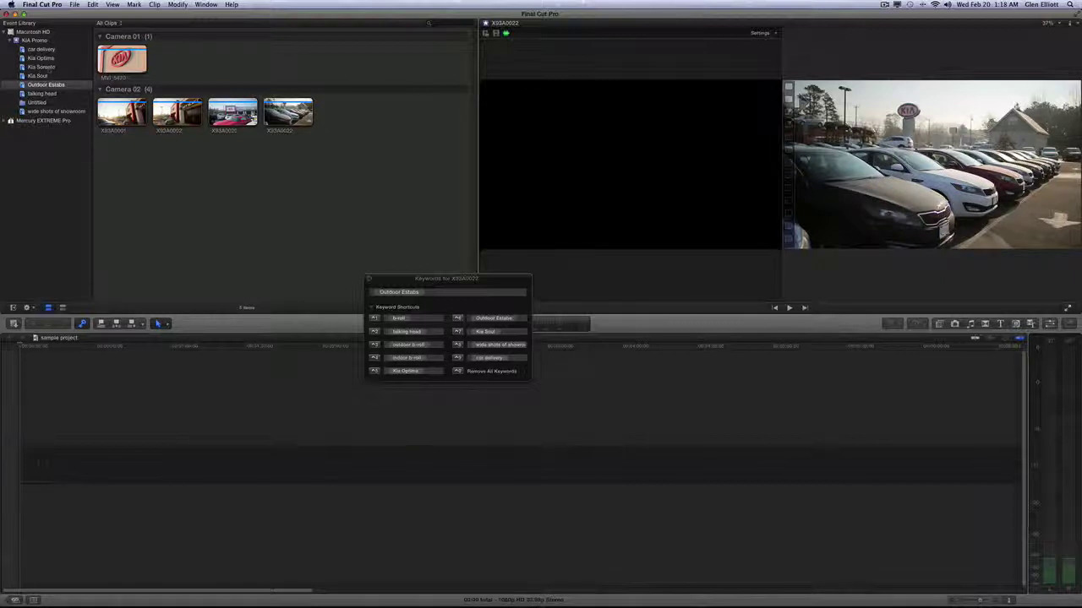
Step: Create a folder named Featured Cars in the KIA Promo event
right_click(30, 42)
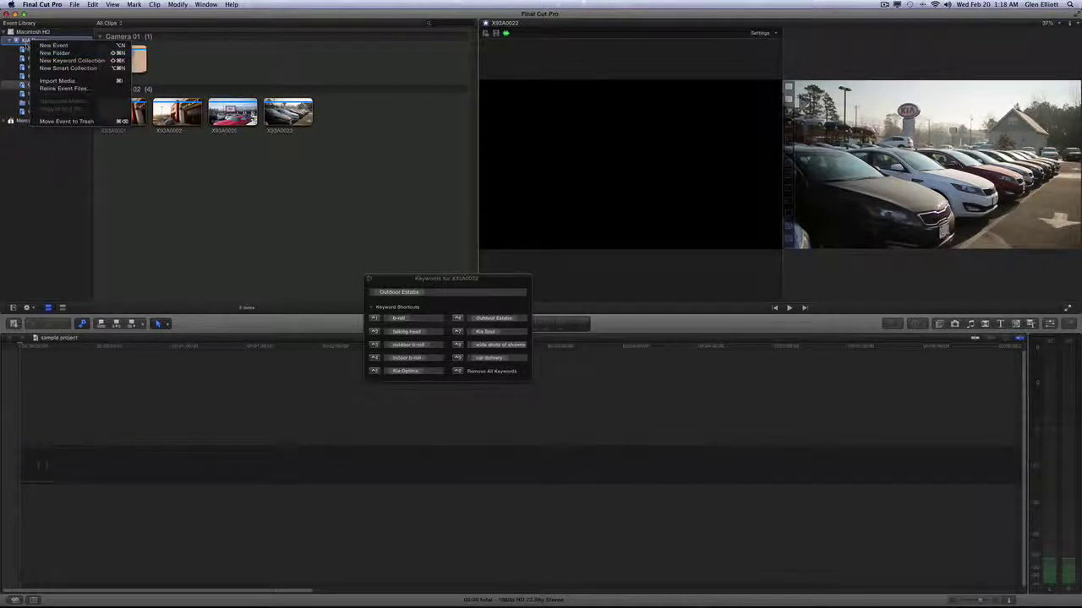
click(52, 54)
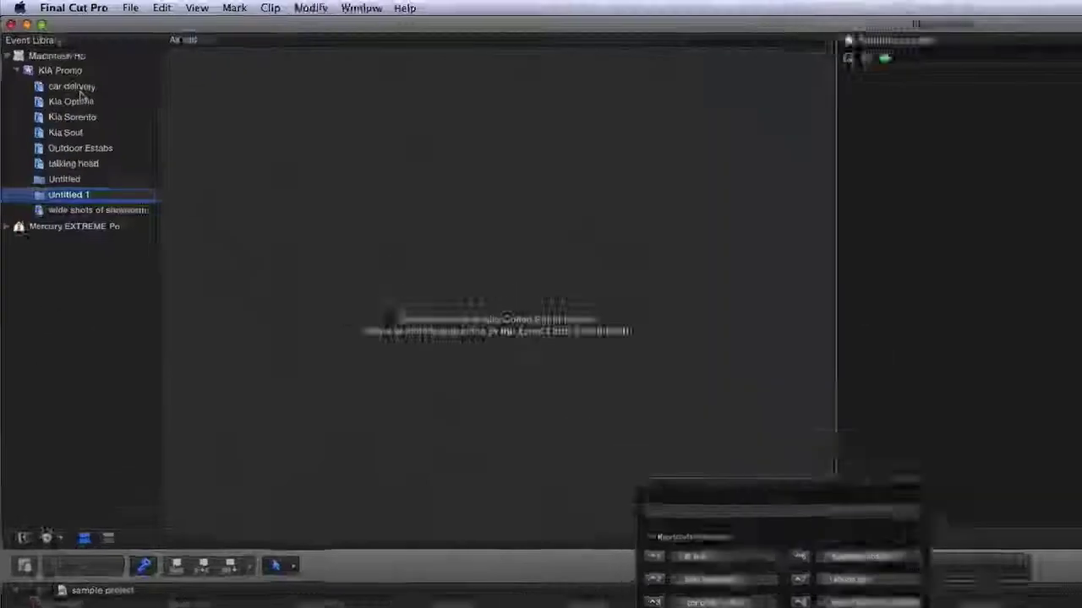
text(Fe)
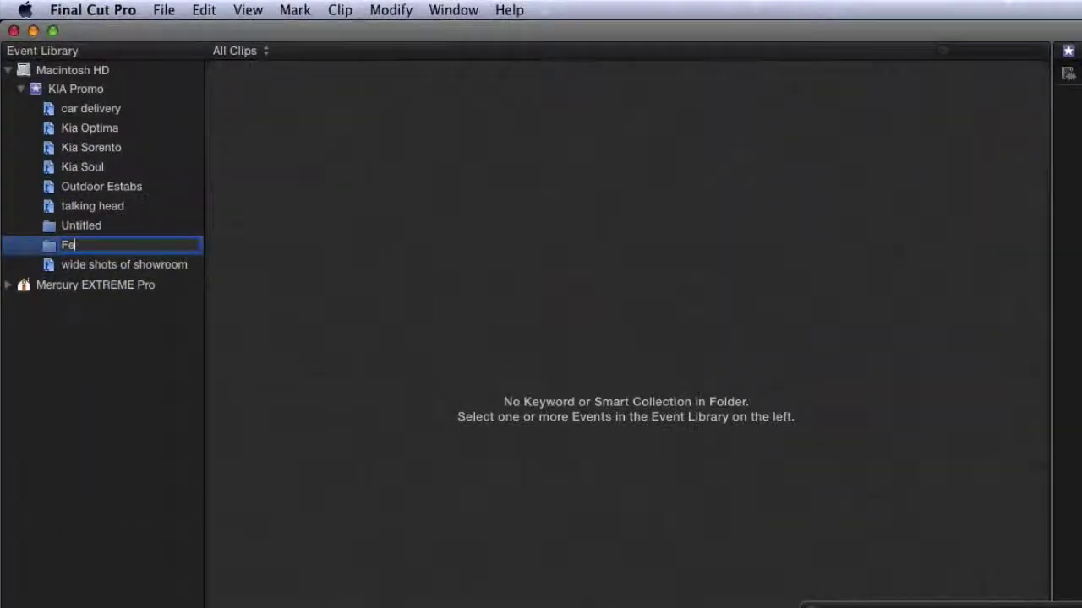
text(atured Cars)
key(Return)
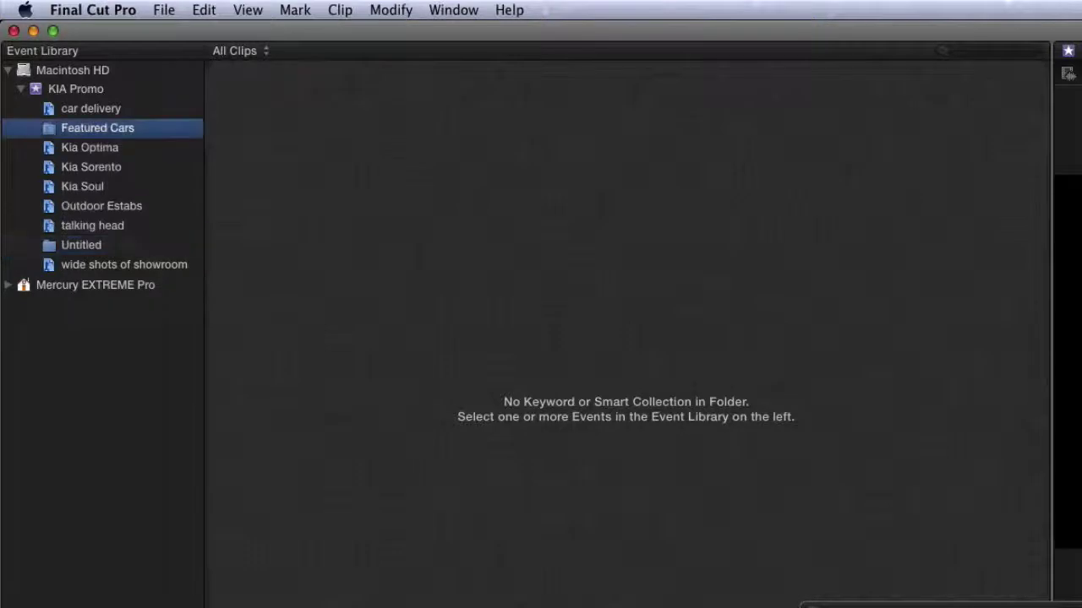
Step: Move the Kia Optima, Kia Sorento and Kia Soul keyword collections into the Featured Cars folder and expand the folder
click(107, 151)
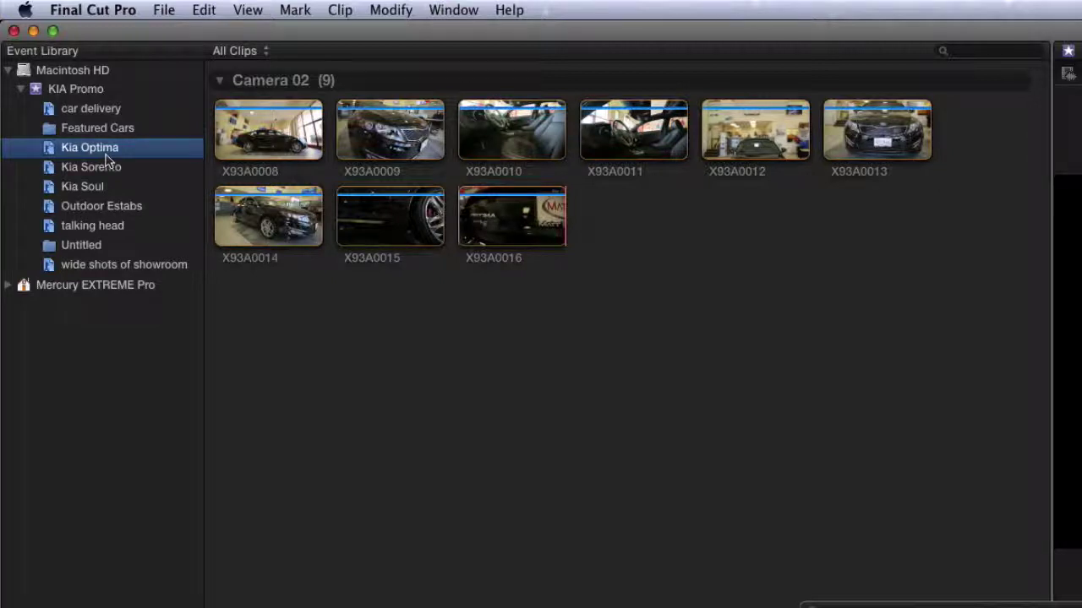
super+click(102, 172)
super+click(94, 191)
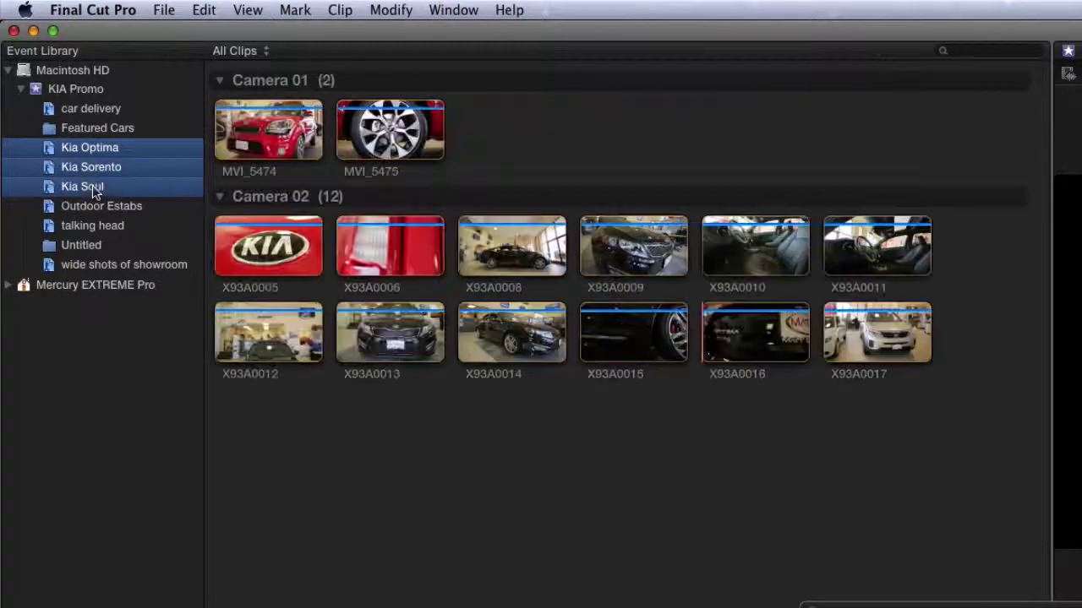
drag(84, 149, 103, 138)
click(34, 128)
click(34, 128)
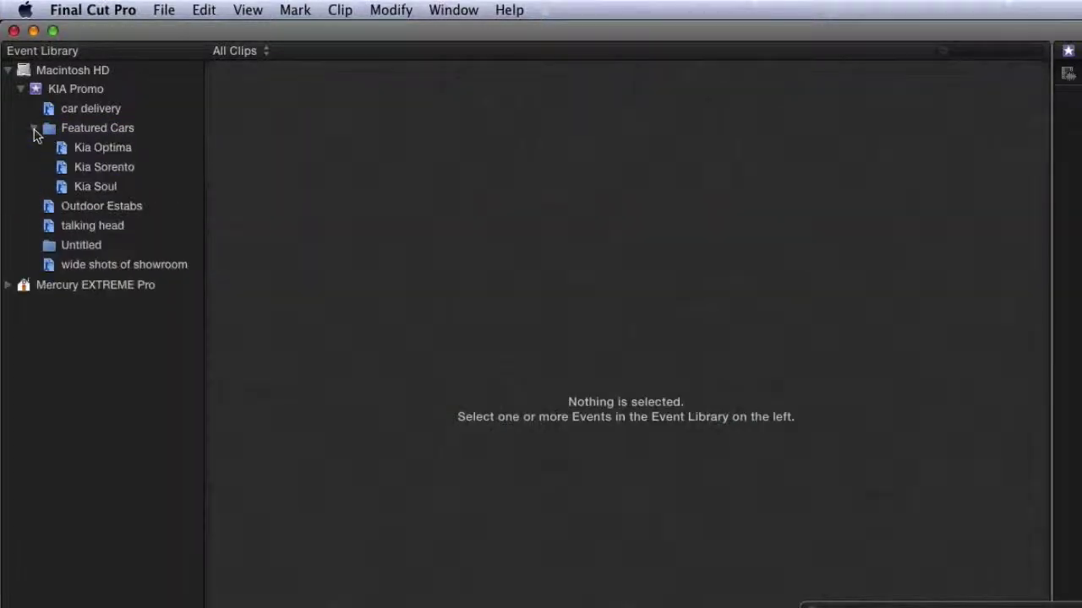
Step: Review the Kia Optima, Kia Sorento and Kia Soul collections inside the Featured Cars folder, and collapse the folder
click(100, 149)
click(107, 173)
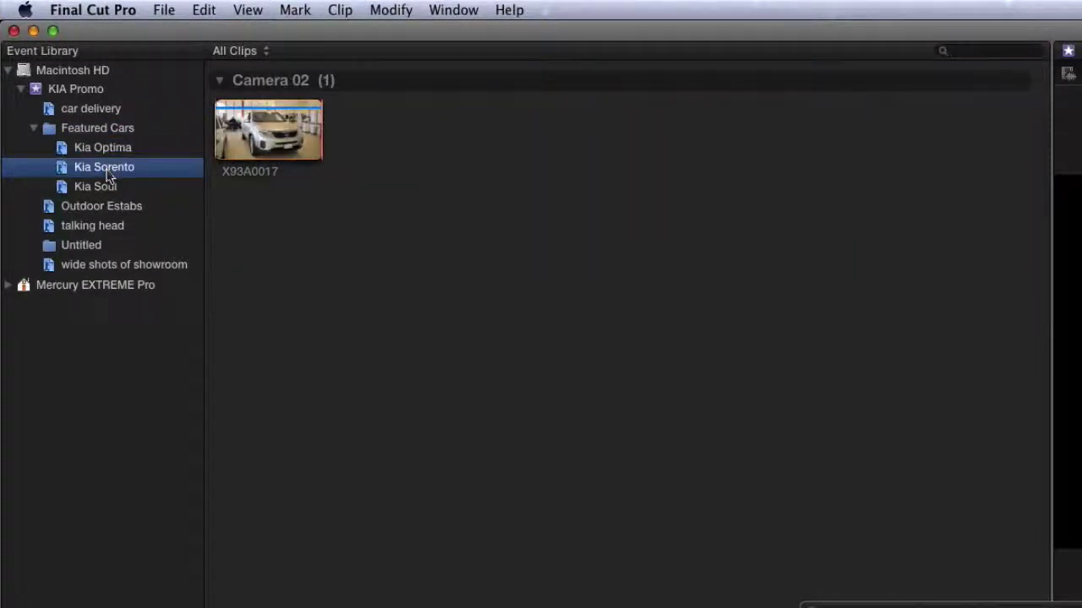
click(105, 187)
click(105, 149)
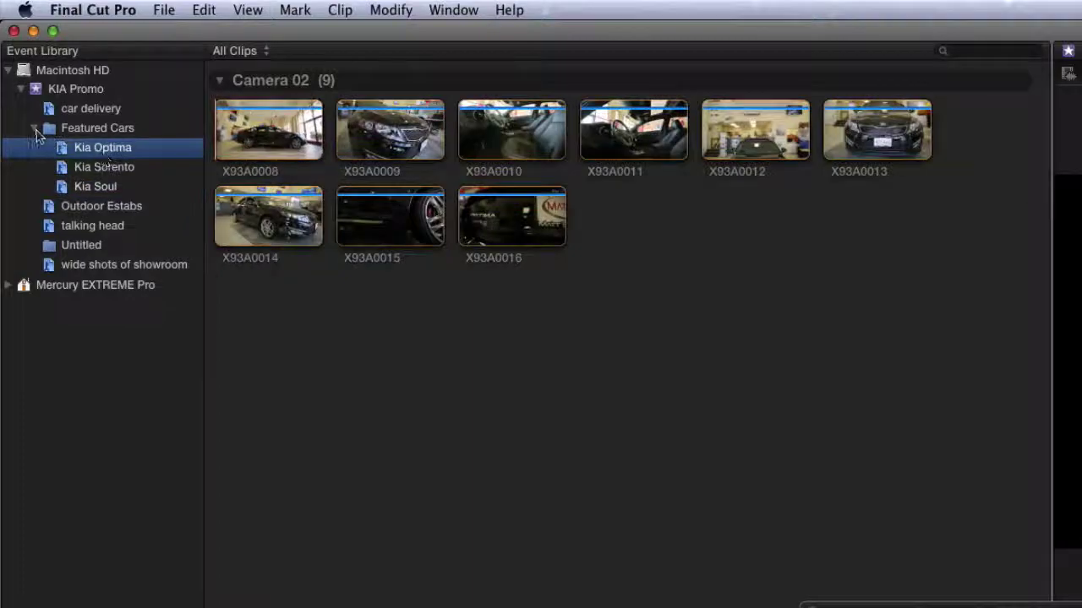
click(35, 129)
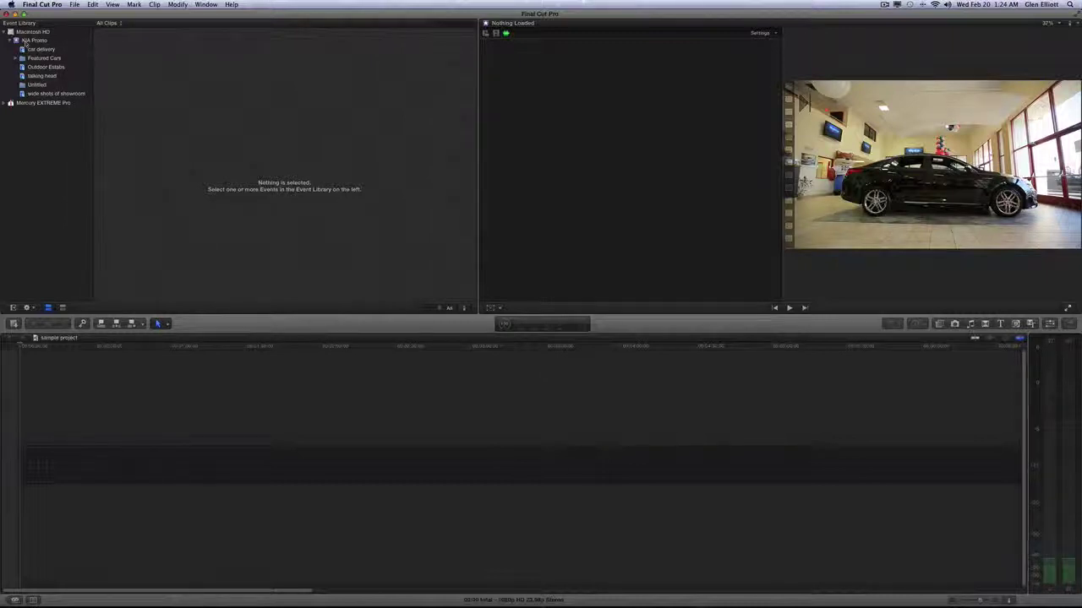
Step: Assign the outdoor b-roll keyword to MVI_5470, X93A0001, X93A0002, X93A0020 and X93A0022 through X93A0025 in the KIA Promo event
click(32, 40)
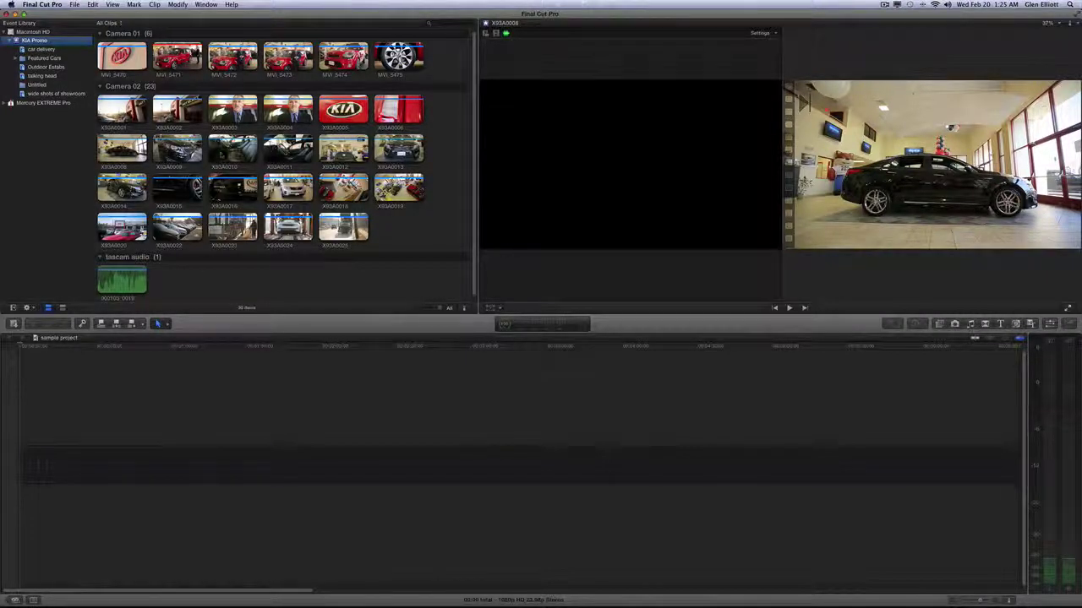
click(119, 67)
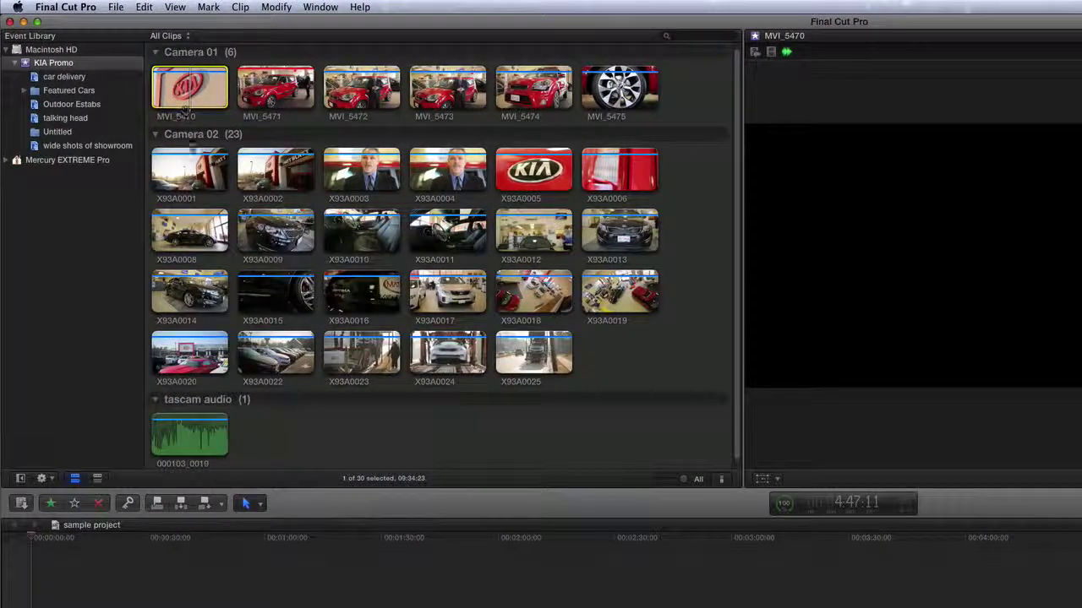
super+click(202, 173)
super+click(289, 178)
super+click(191, 351)
super+click(276, 351)
super+click(361, 351)
super+click(448, 353)
super+click(517, 355)
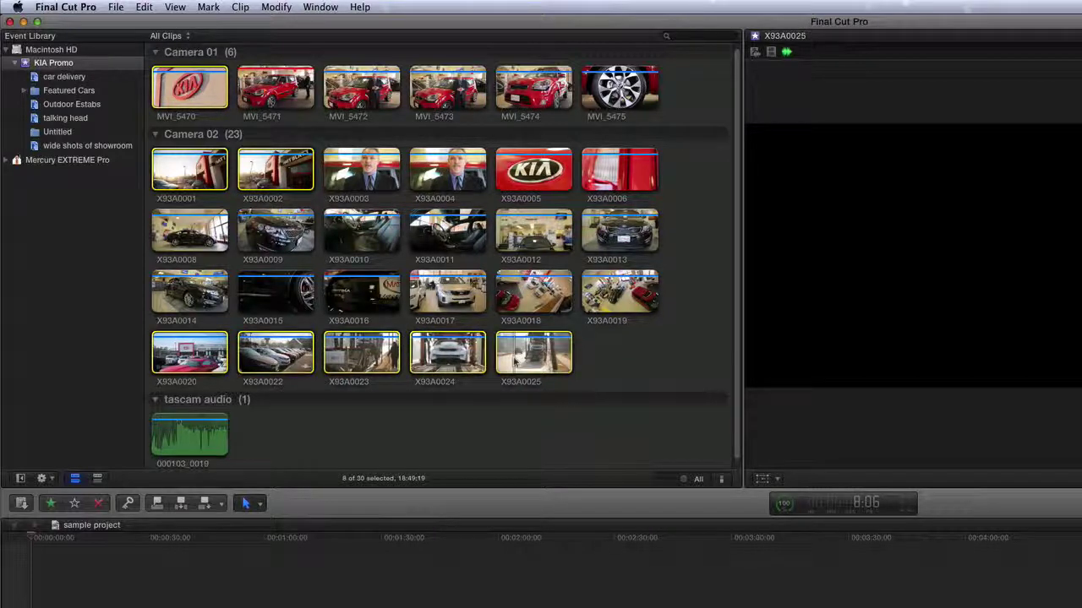
key(super+k)
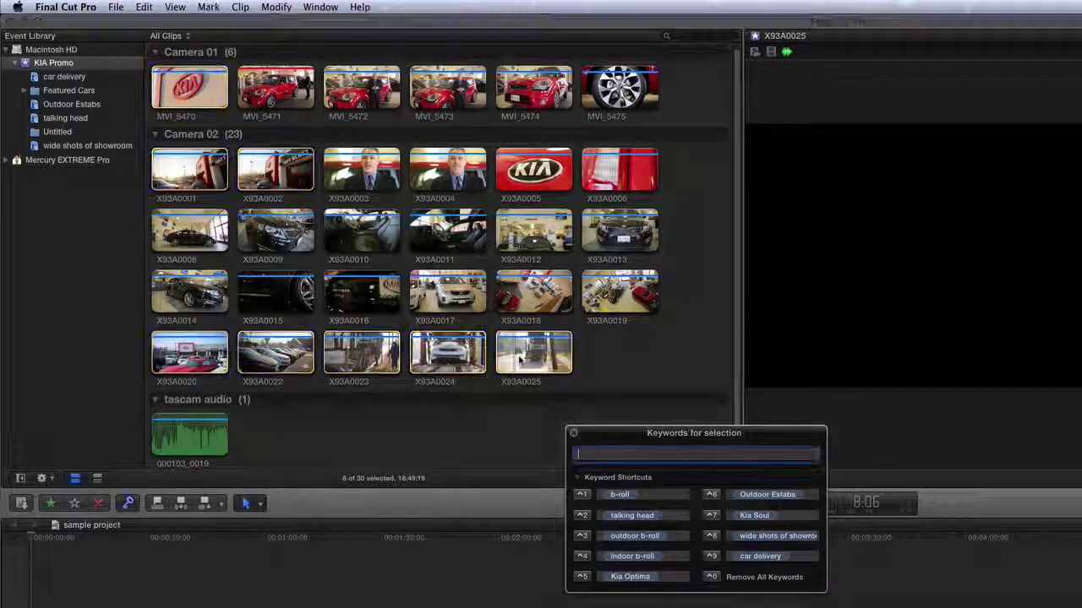
click(582, 536)
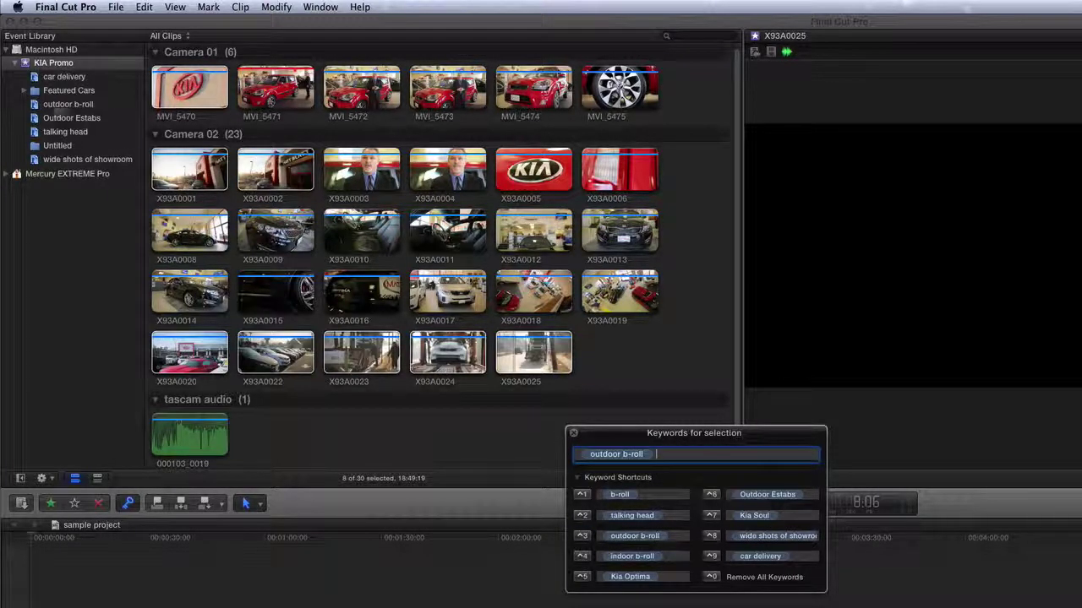
Step: Check clips X93A0025 and X93A0022 in the outdoor b-roll collection and close the keyword editor
click(53, 105)
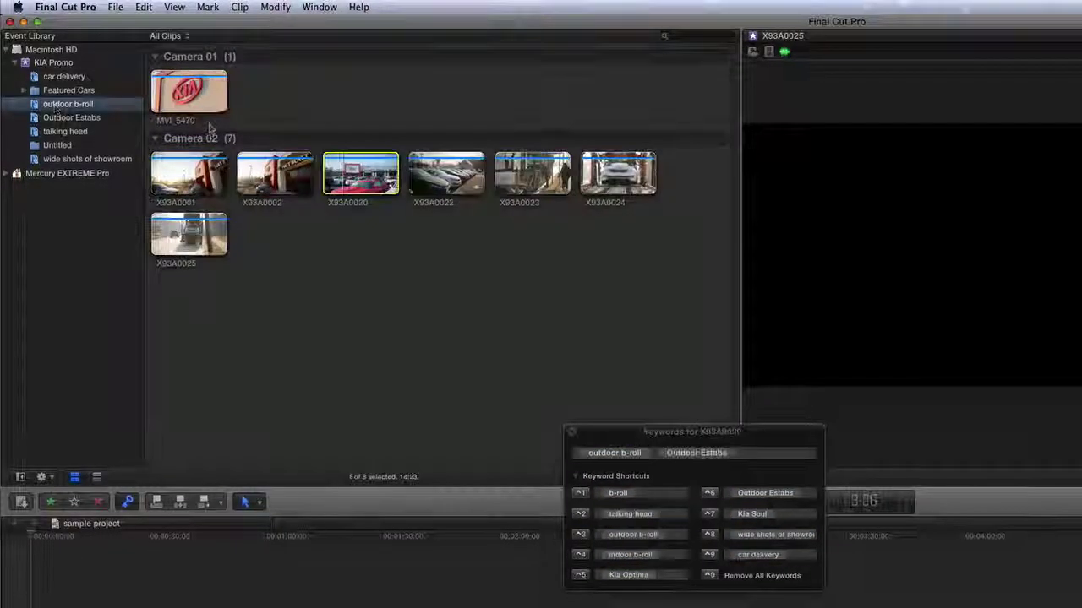
click(211, 234)
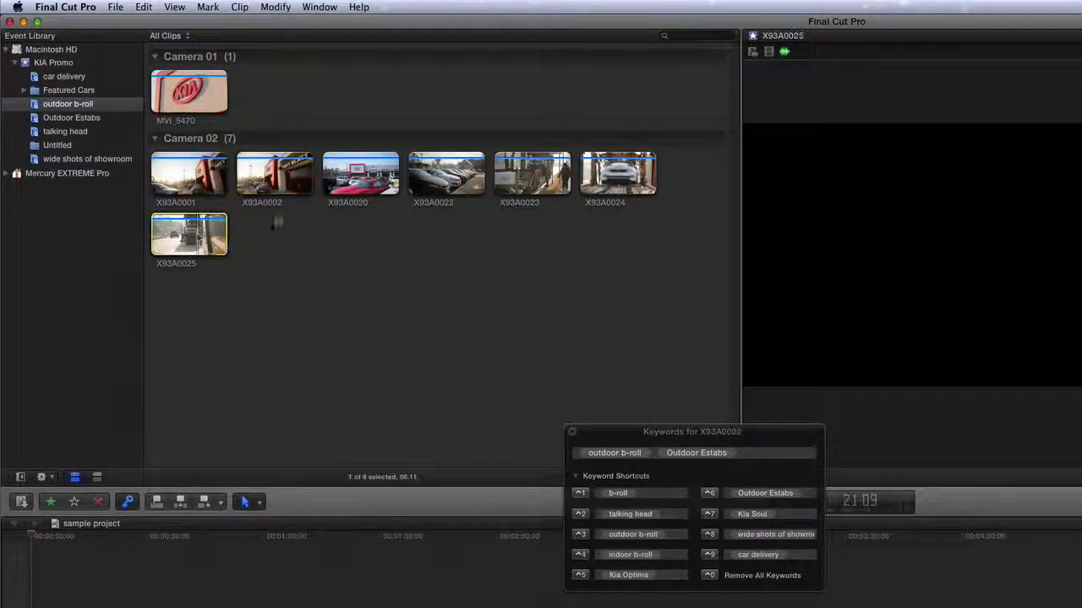
click(446, 173)
key(super+k)
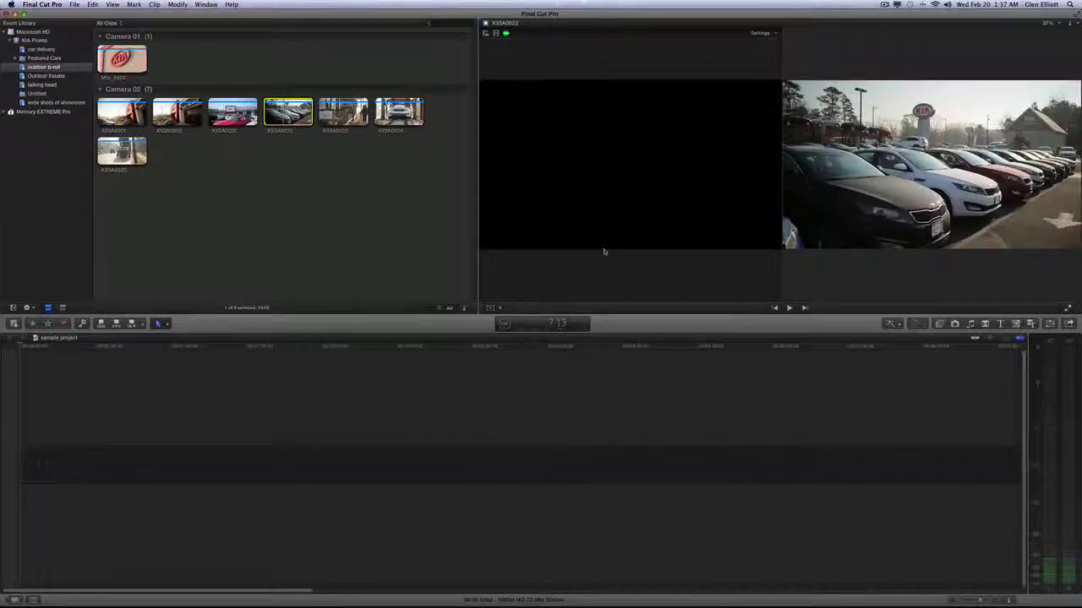